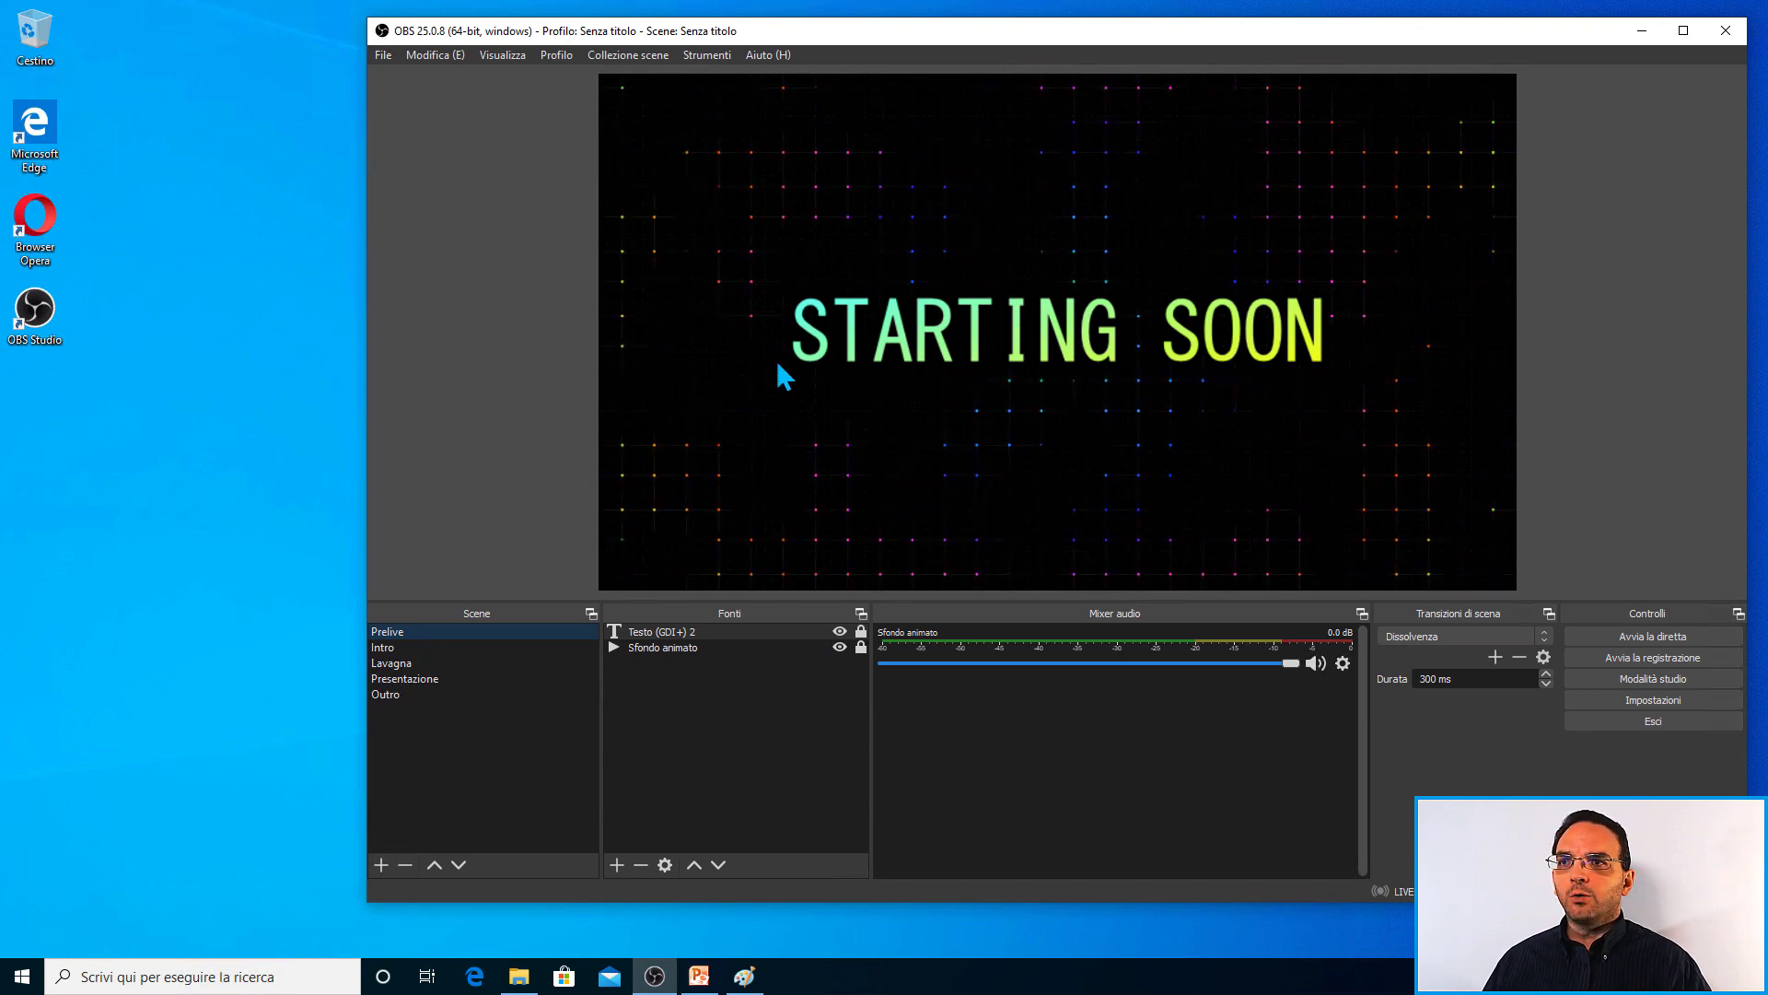
Preview the Intro, Lavagna, Presentazione and Outro scenes, revisit them, and return to Prelive.
{"action": "left_click", "coordinate": [406, 648]}
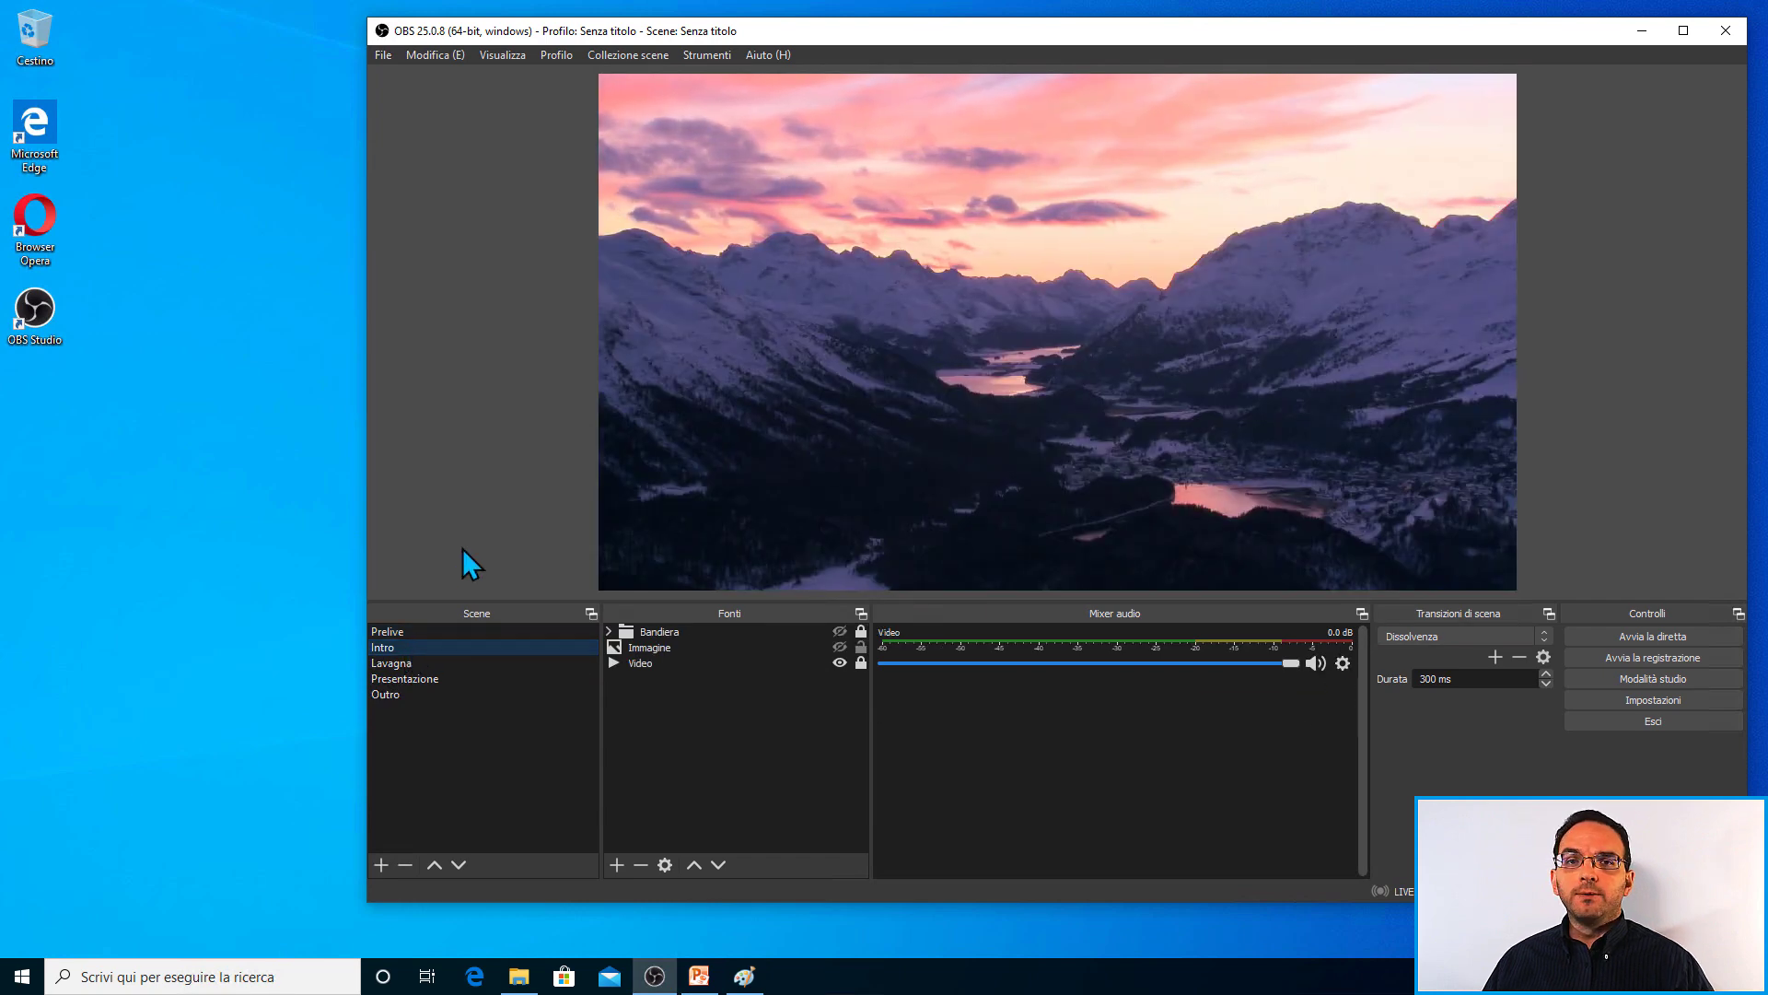
{"action": "left_click", "coordinate": [412, 661]}
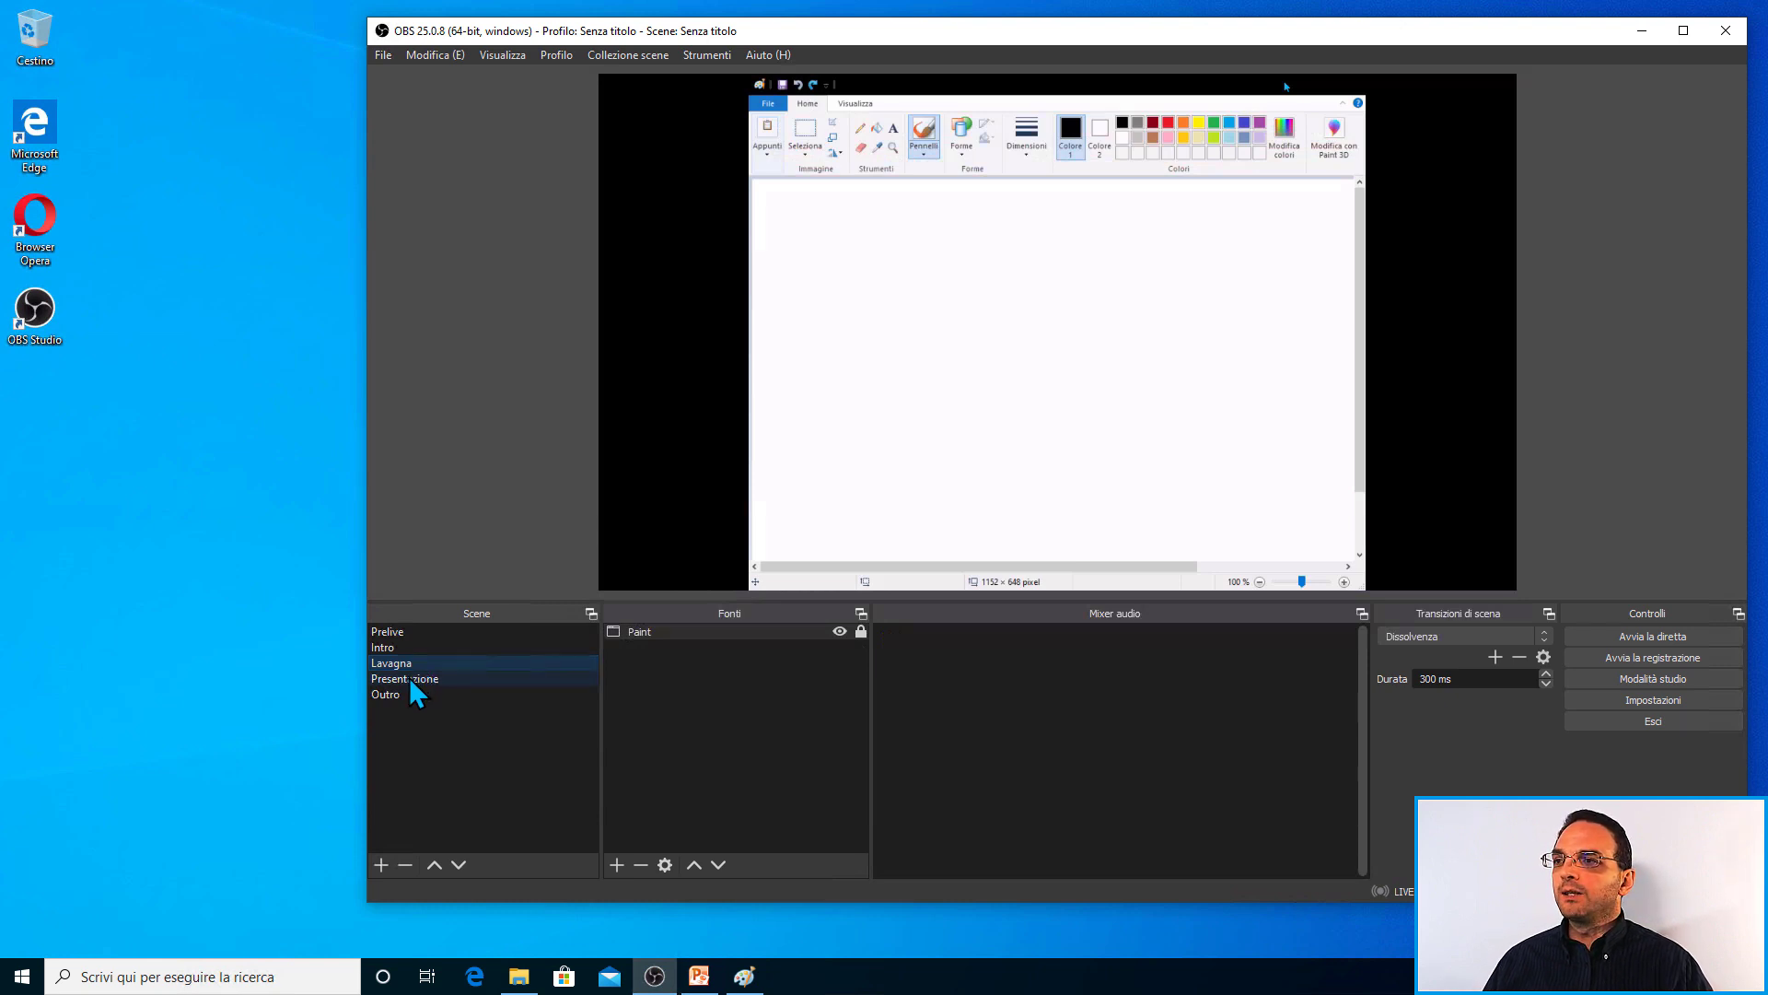
{"action": "left_click", "coordinate": [409, 679]}
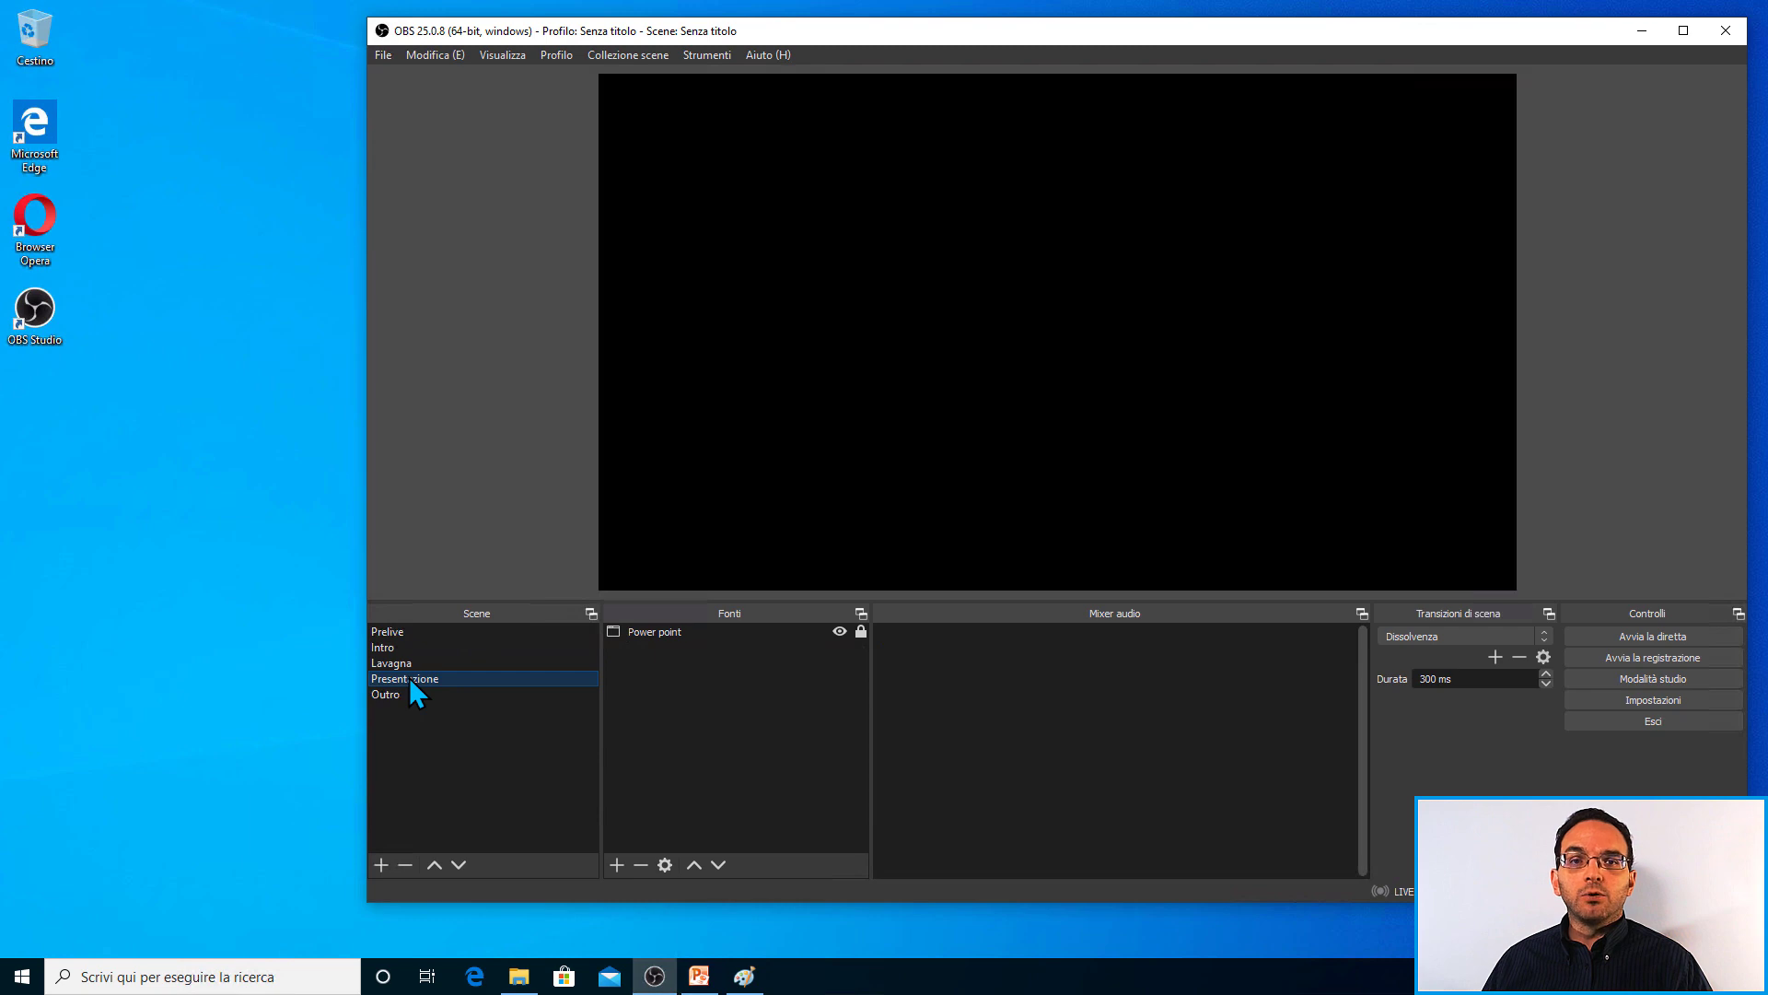
{"action": "left_click", "coordinate": [400, 694]}
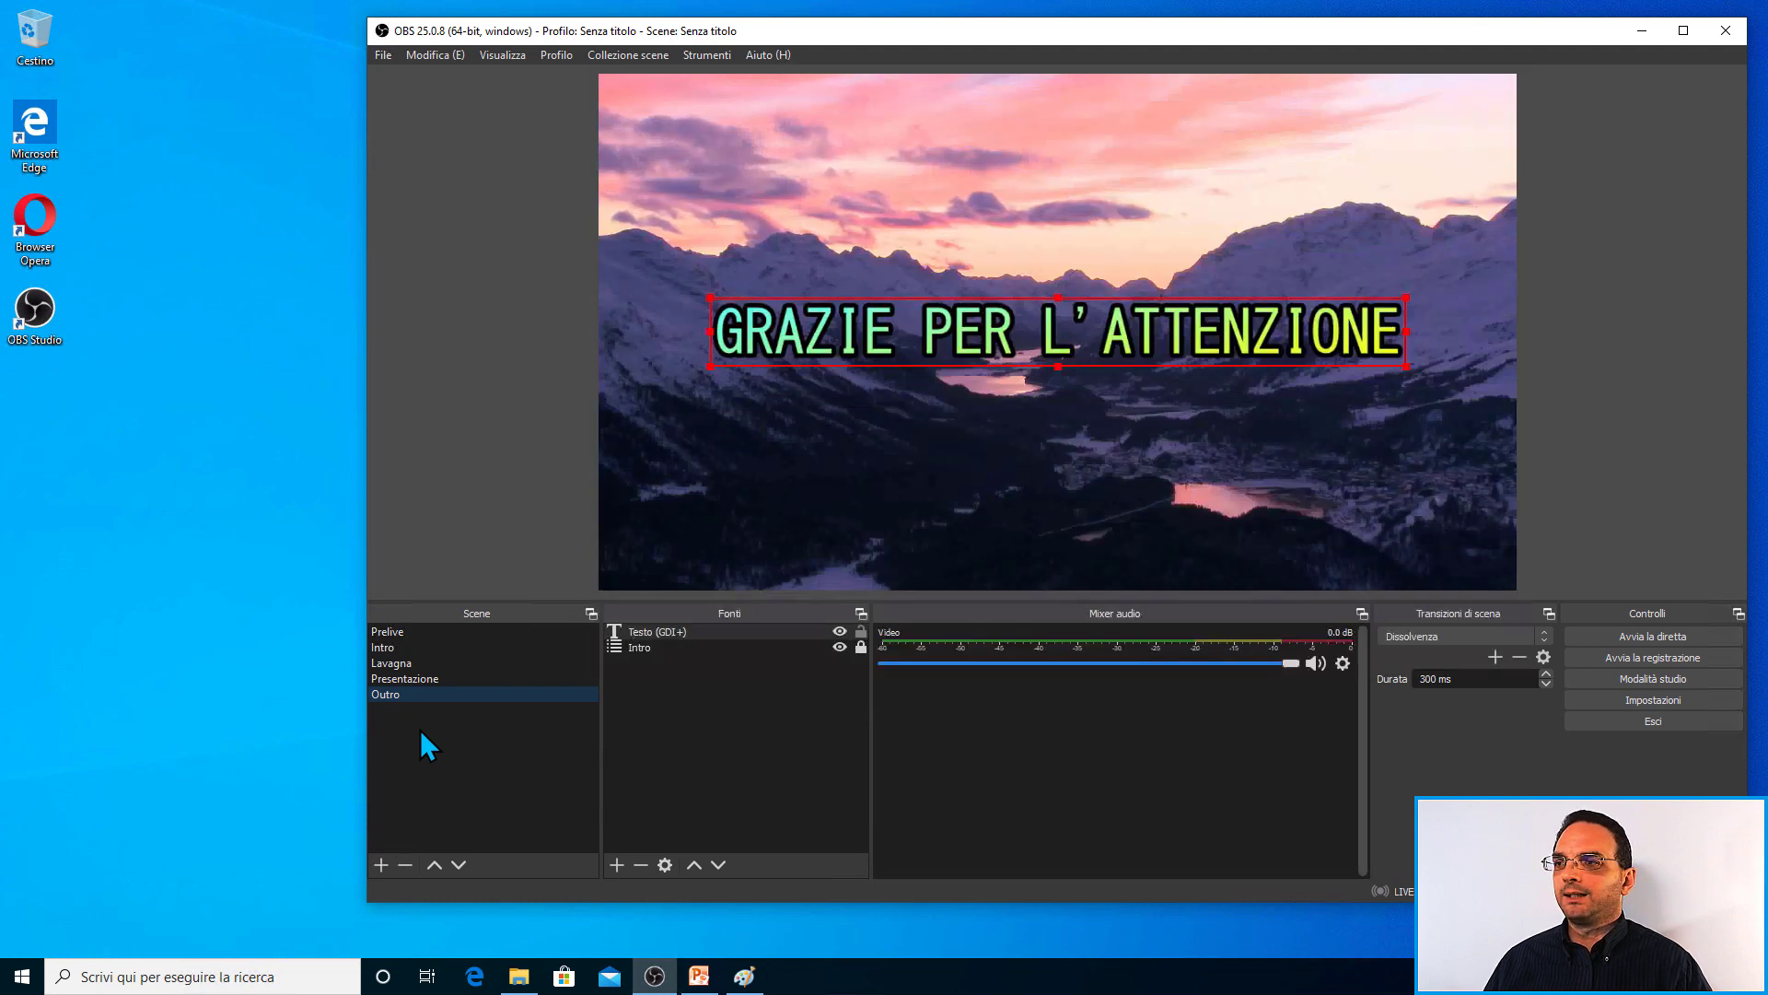
{"action": "left_click", "coordinate": [412, 631]}
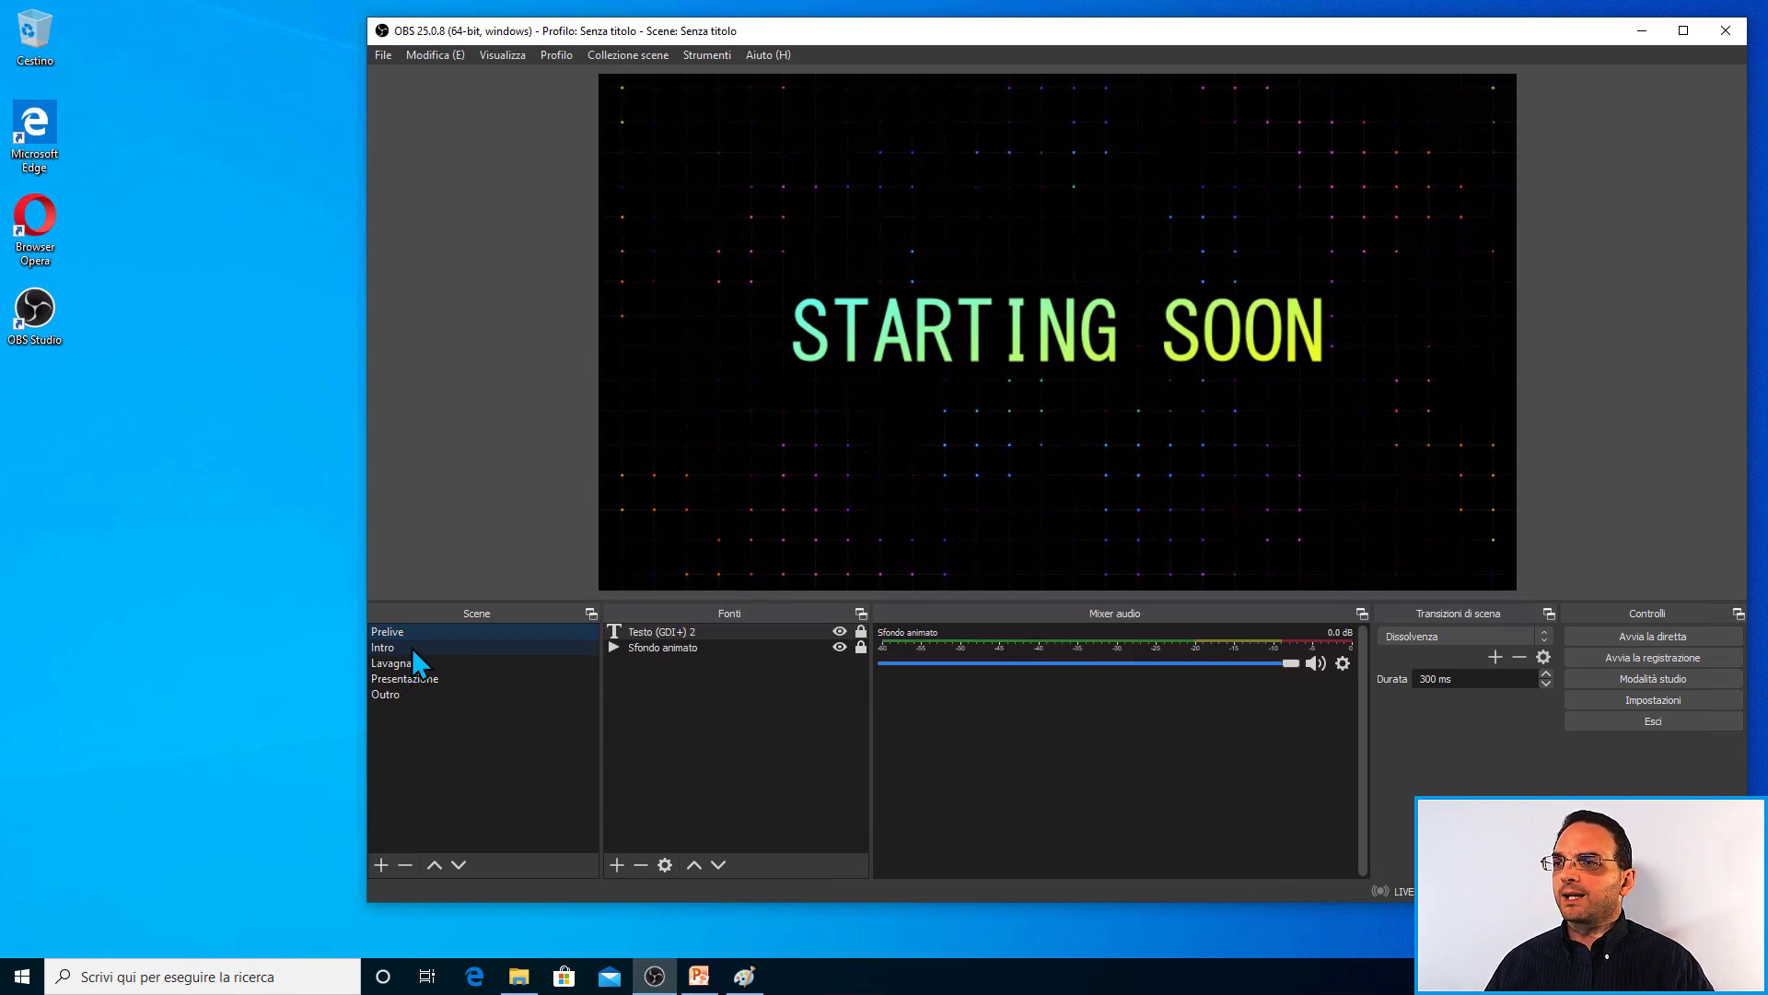
{"action": "left_click", "coordinate": [412, 649]}
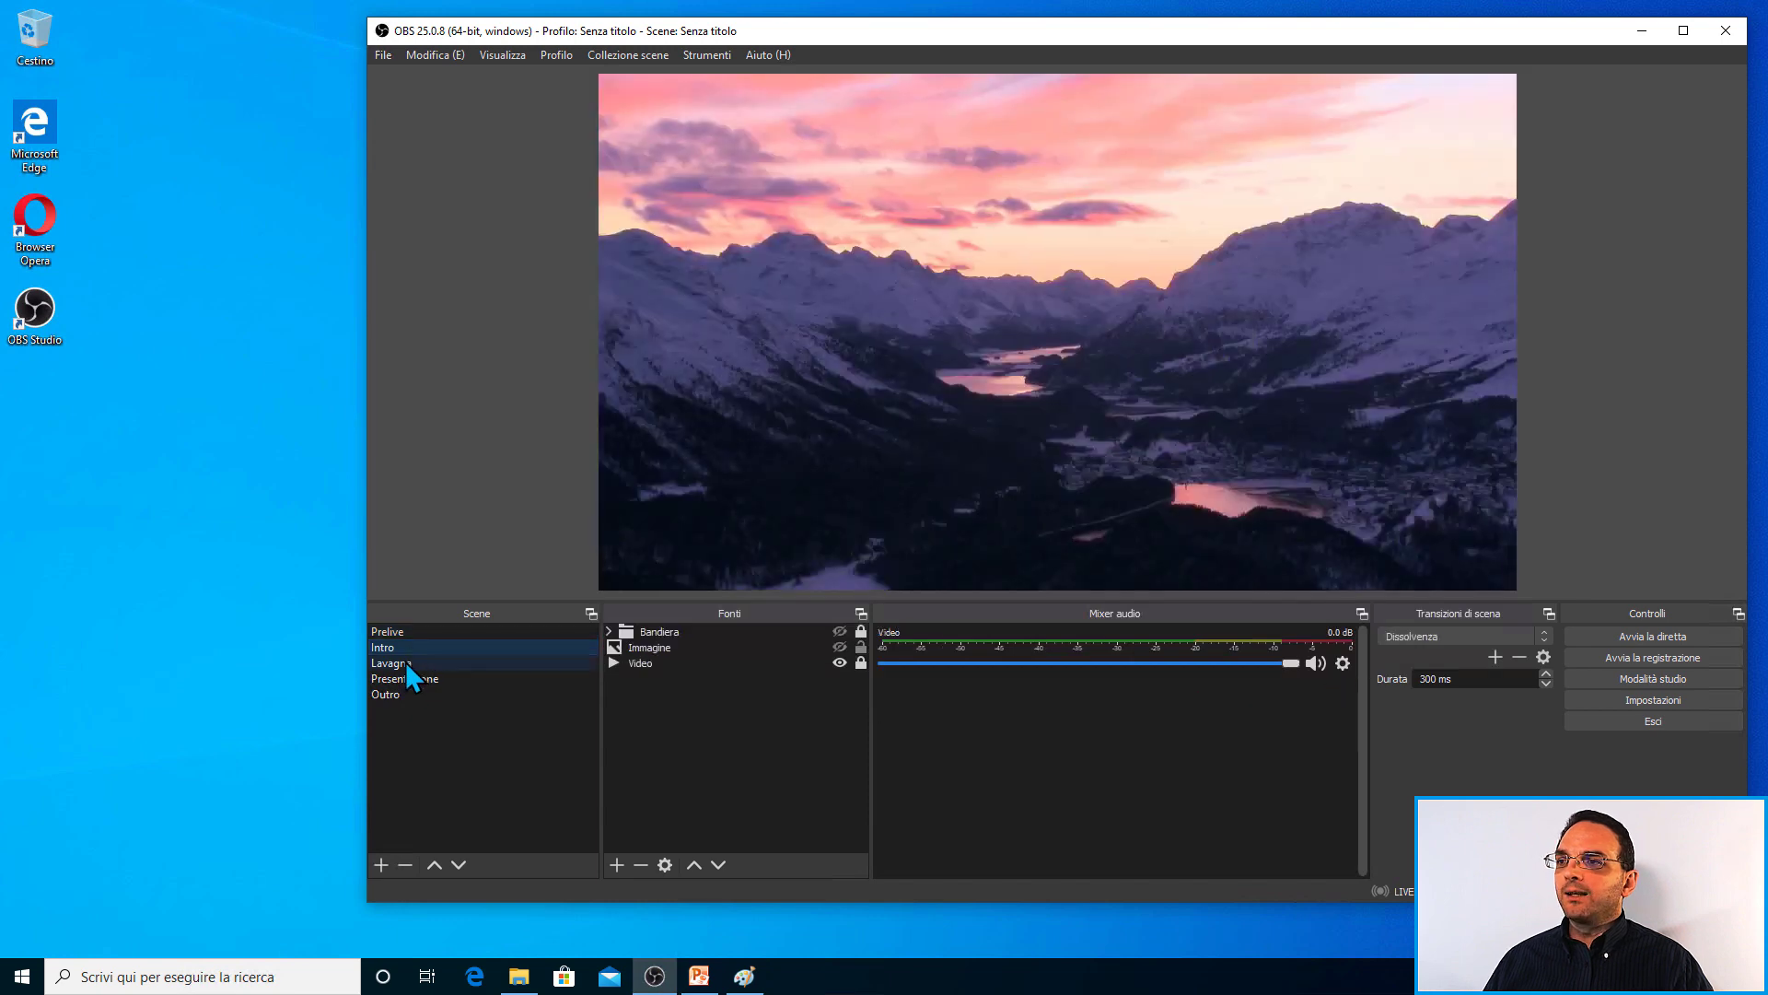
{"action": "left_click", "coordinate": [405, 663]}
{"action": "left_click", "coordinate": [405, 680]}
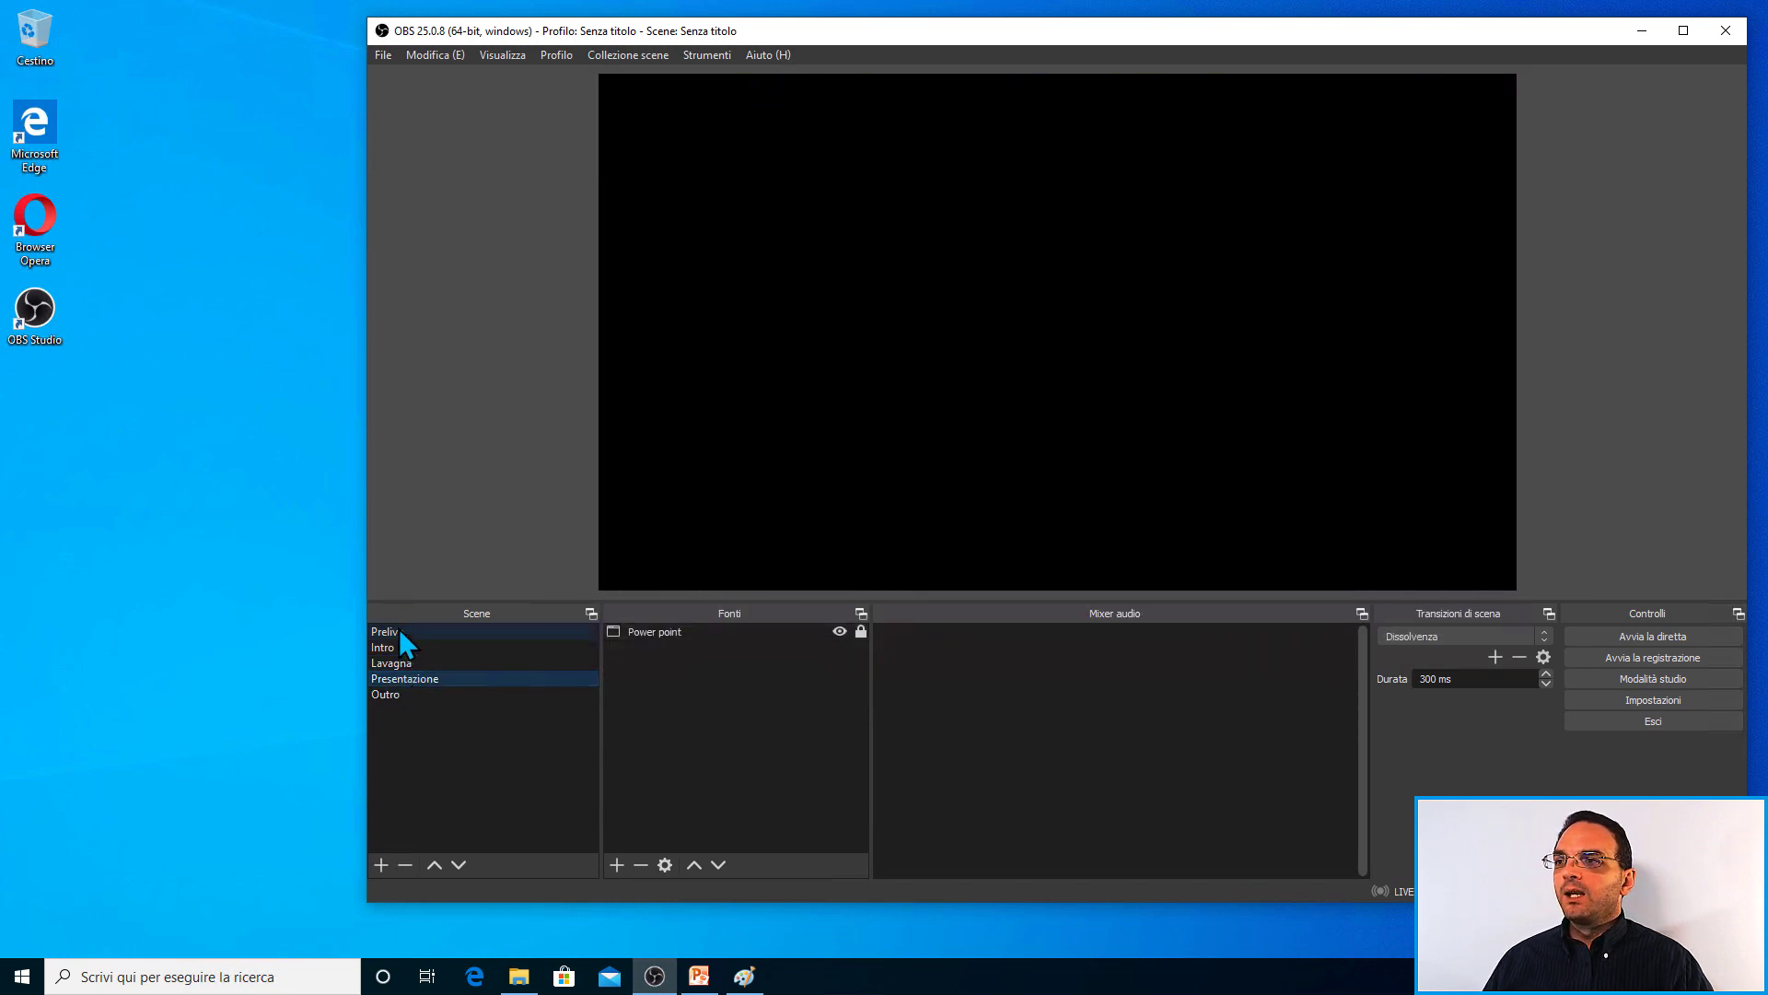
{"action": "left_click", "coordinate": [401, 633]}
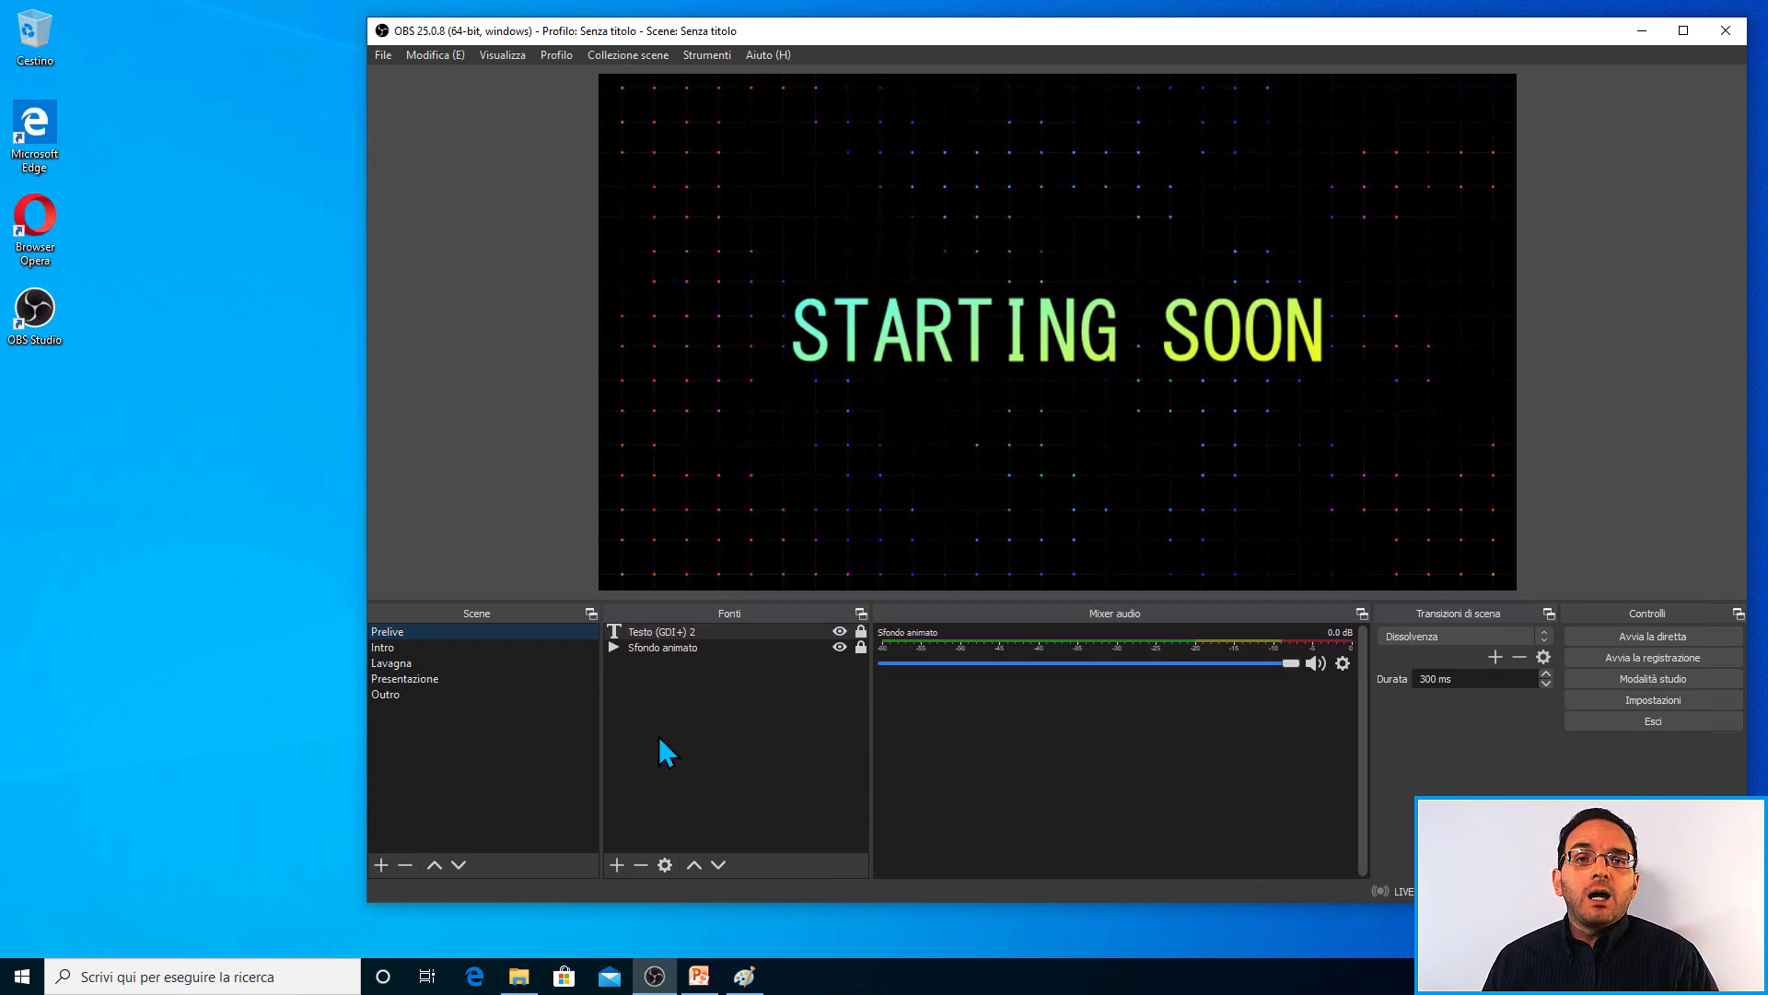
Open the automatic scene switcher and set it not to switch when no window matches.
{"action": "left_click", "coordinate": [704, 55]}
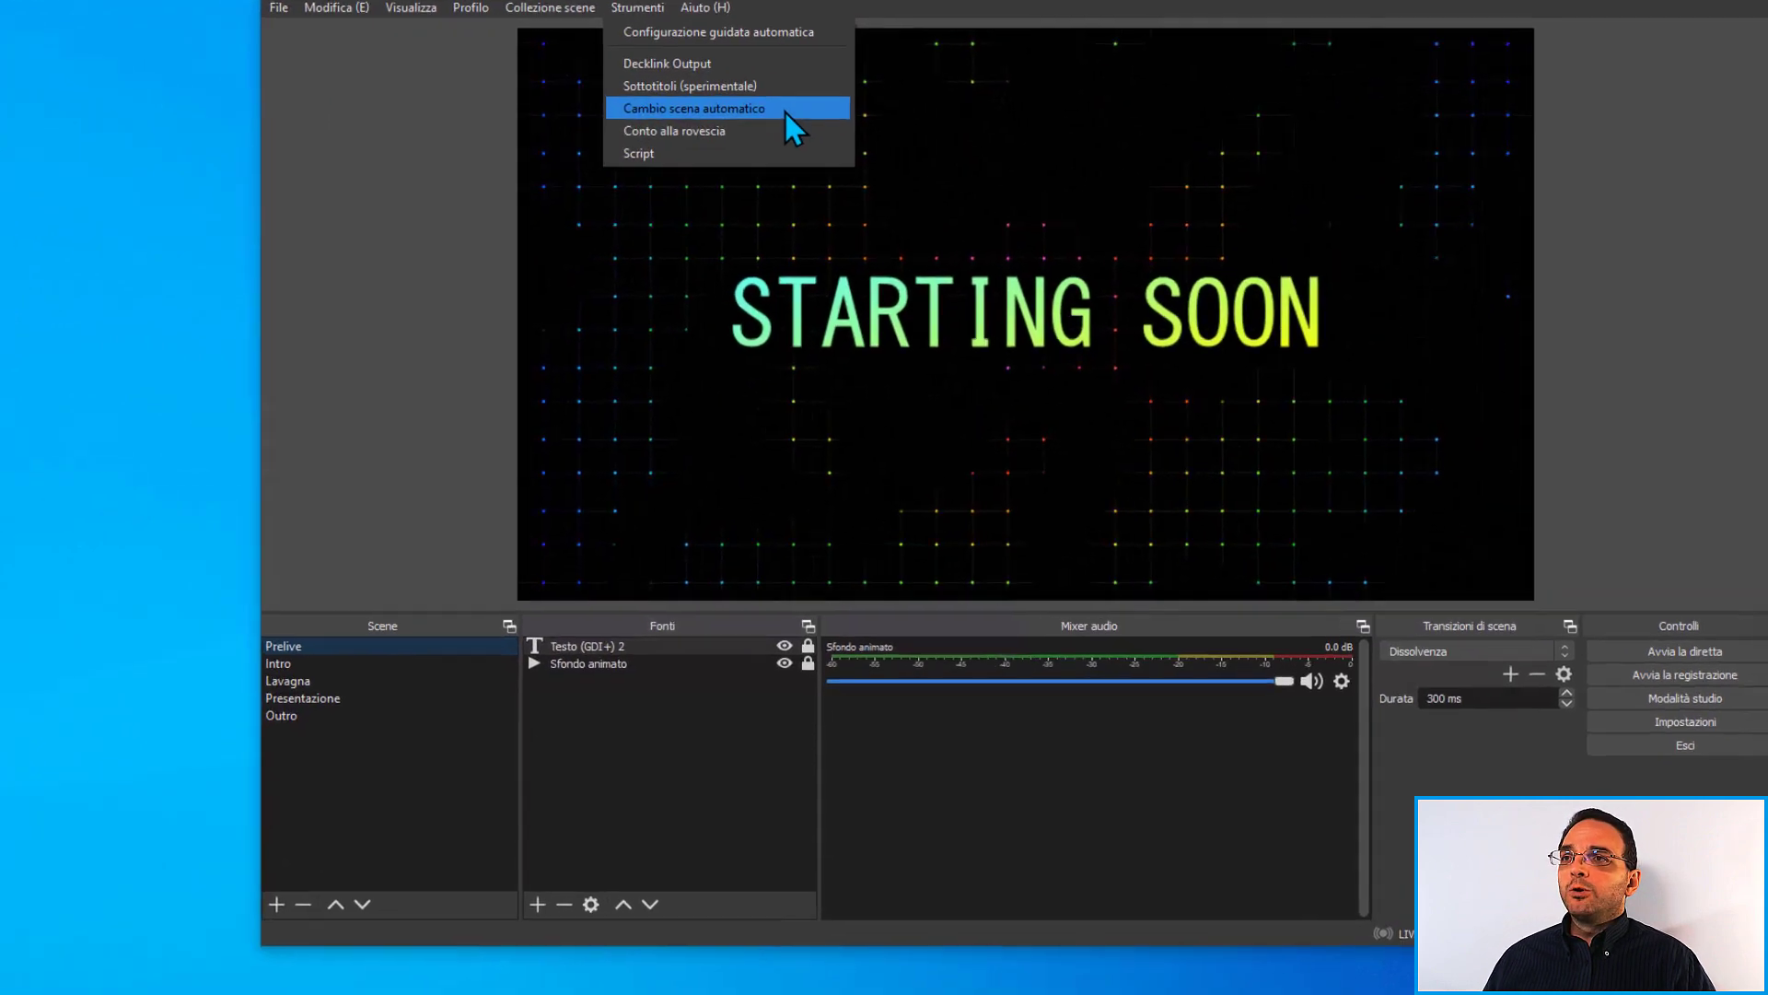
{"action": "left_click", "coordinate": [840, 147]}
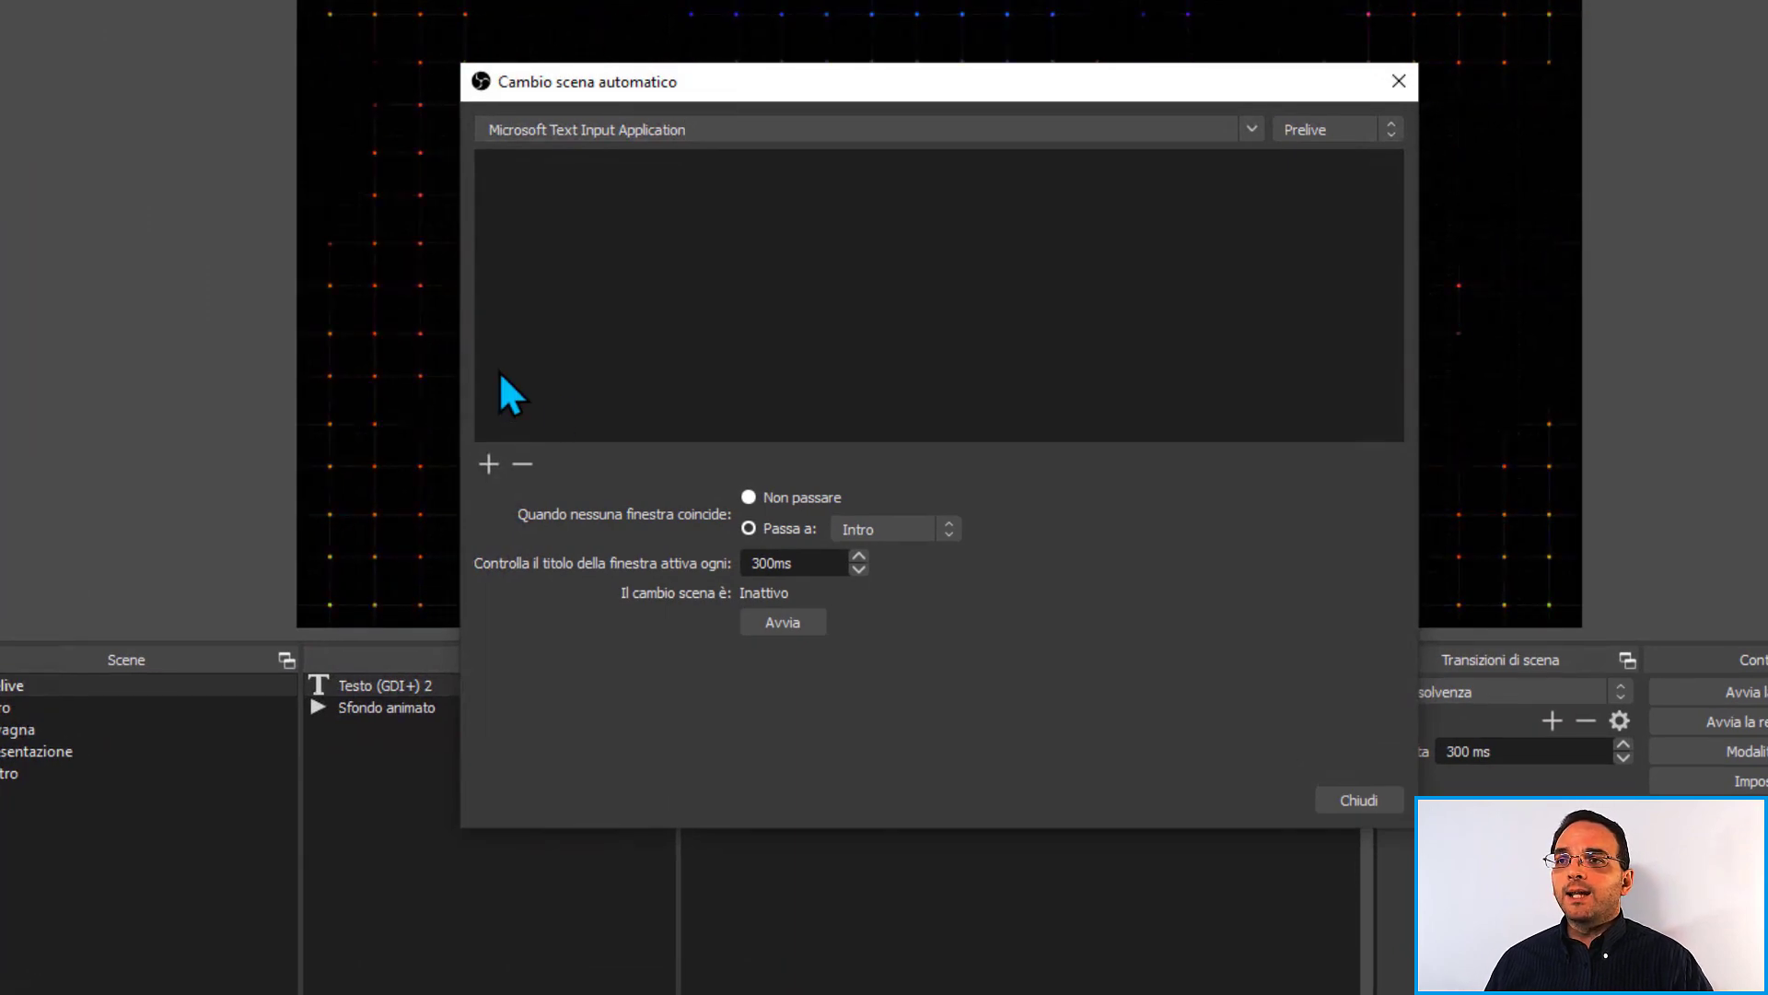
{"action": "left_click", "coordinate": [748, 497]}
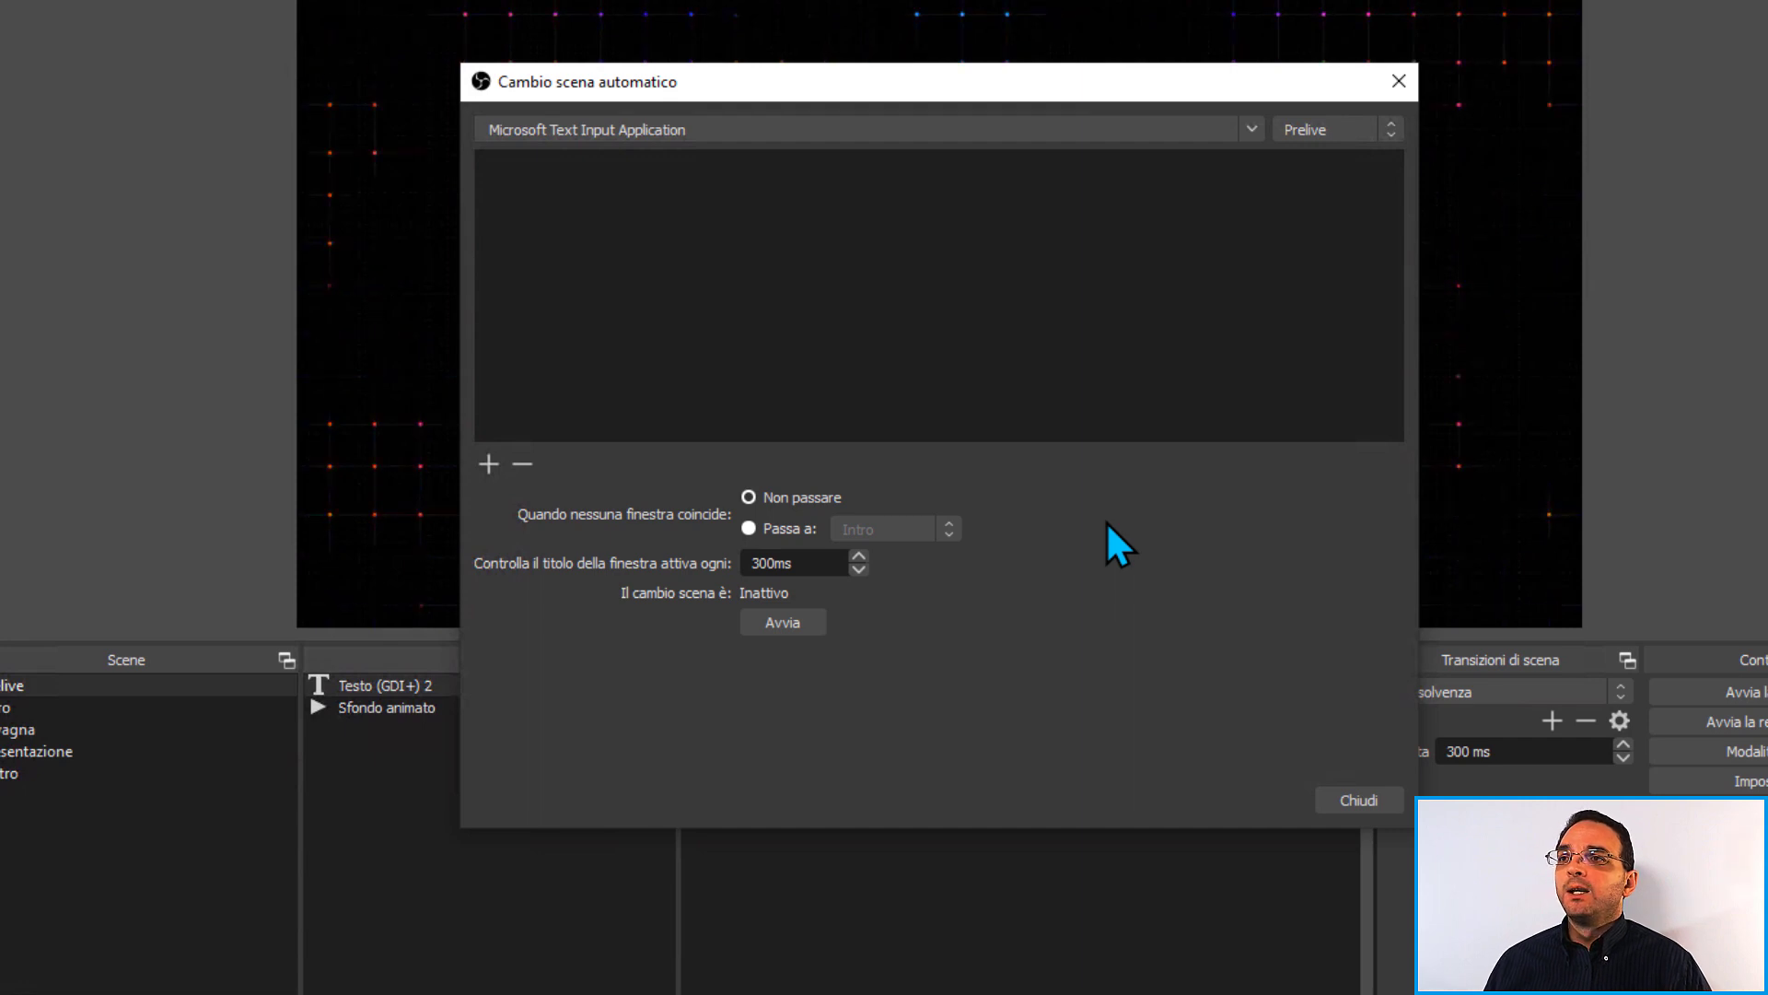
Add a rule that switches to Lavagna for the "Immagine - Paint" window, and set the no-match fallback to the Intro scene.
{"action": "left_click", "coordinate": [1390, 129]}
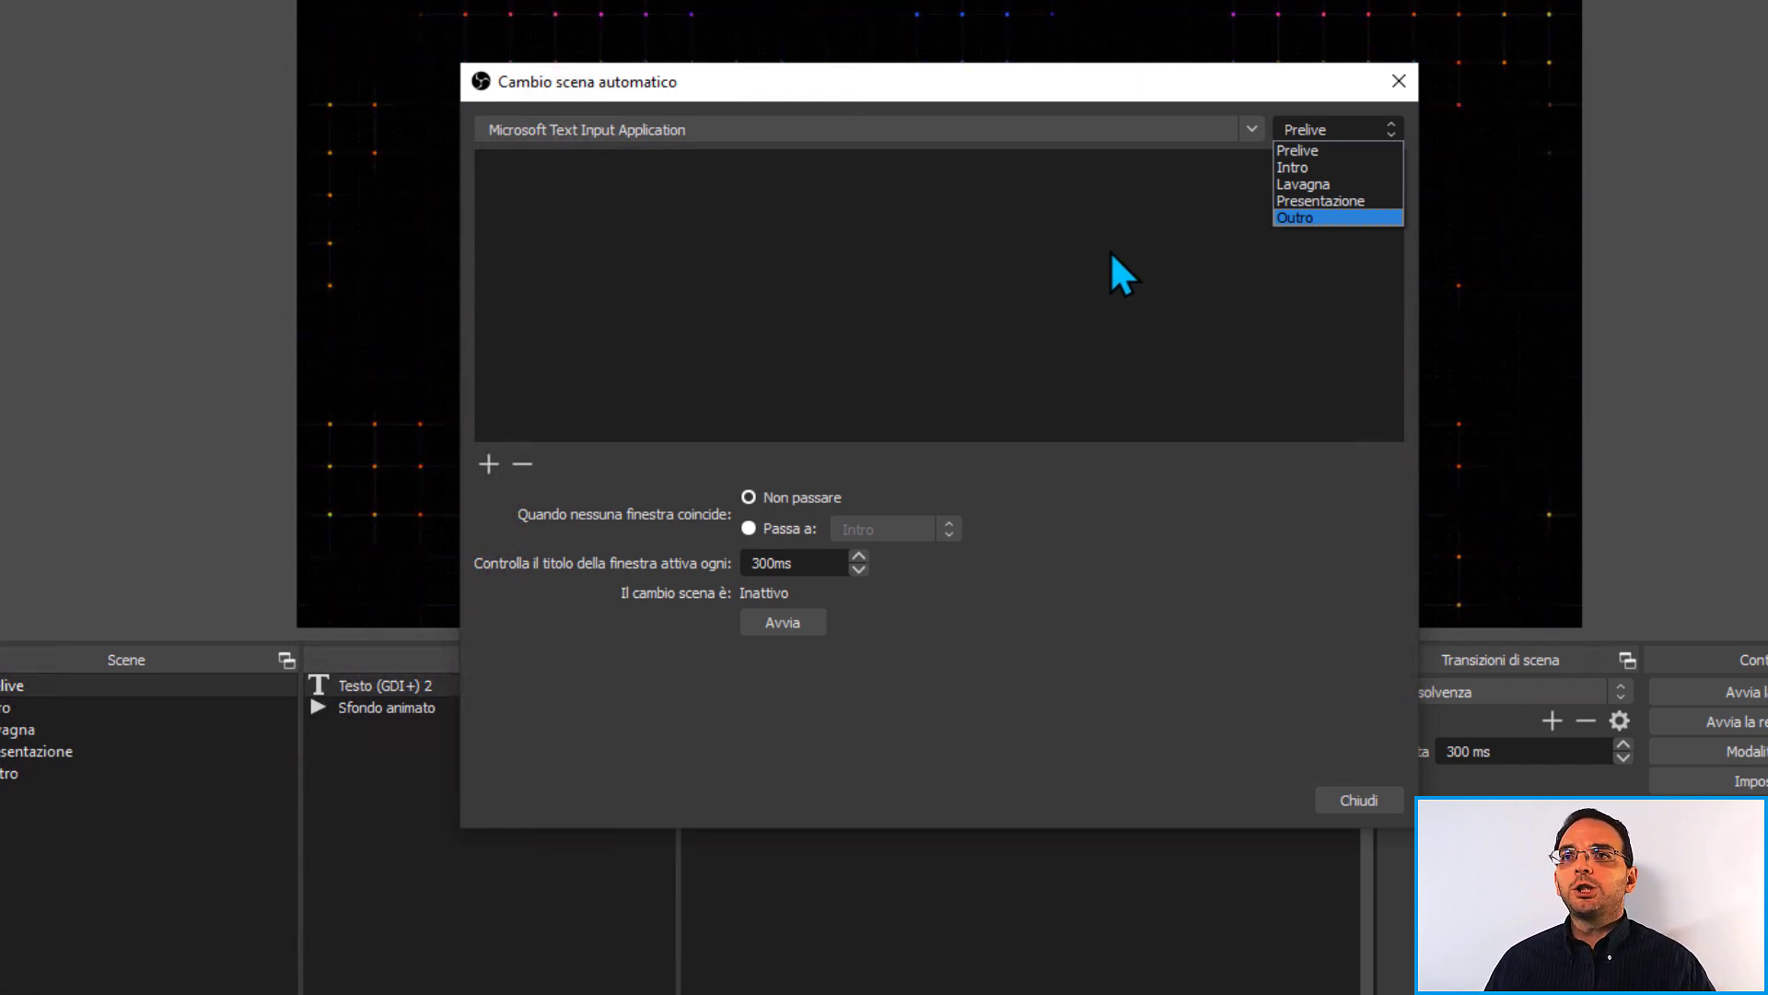
{"action": "left_click", "coordinate": [1304, 184]}
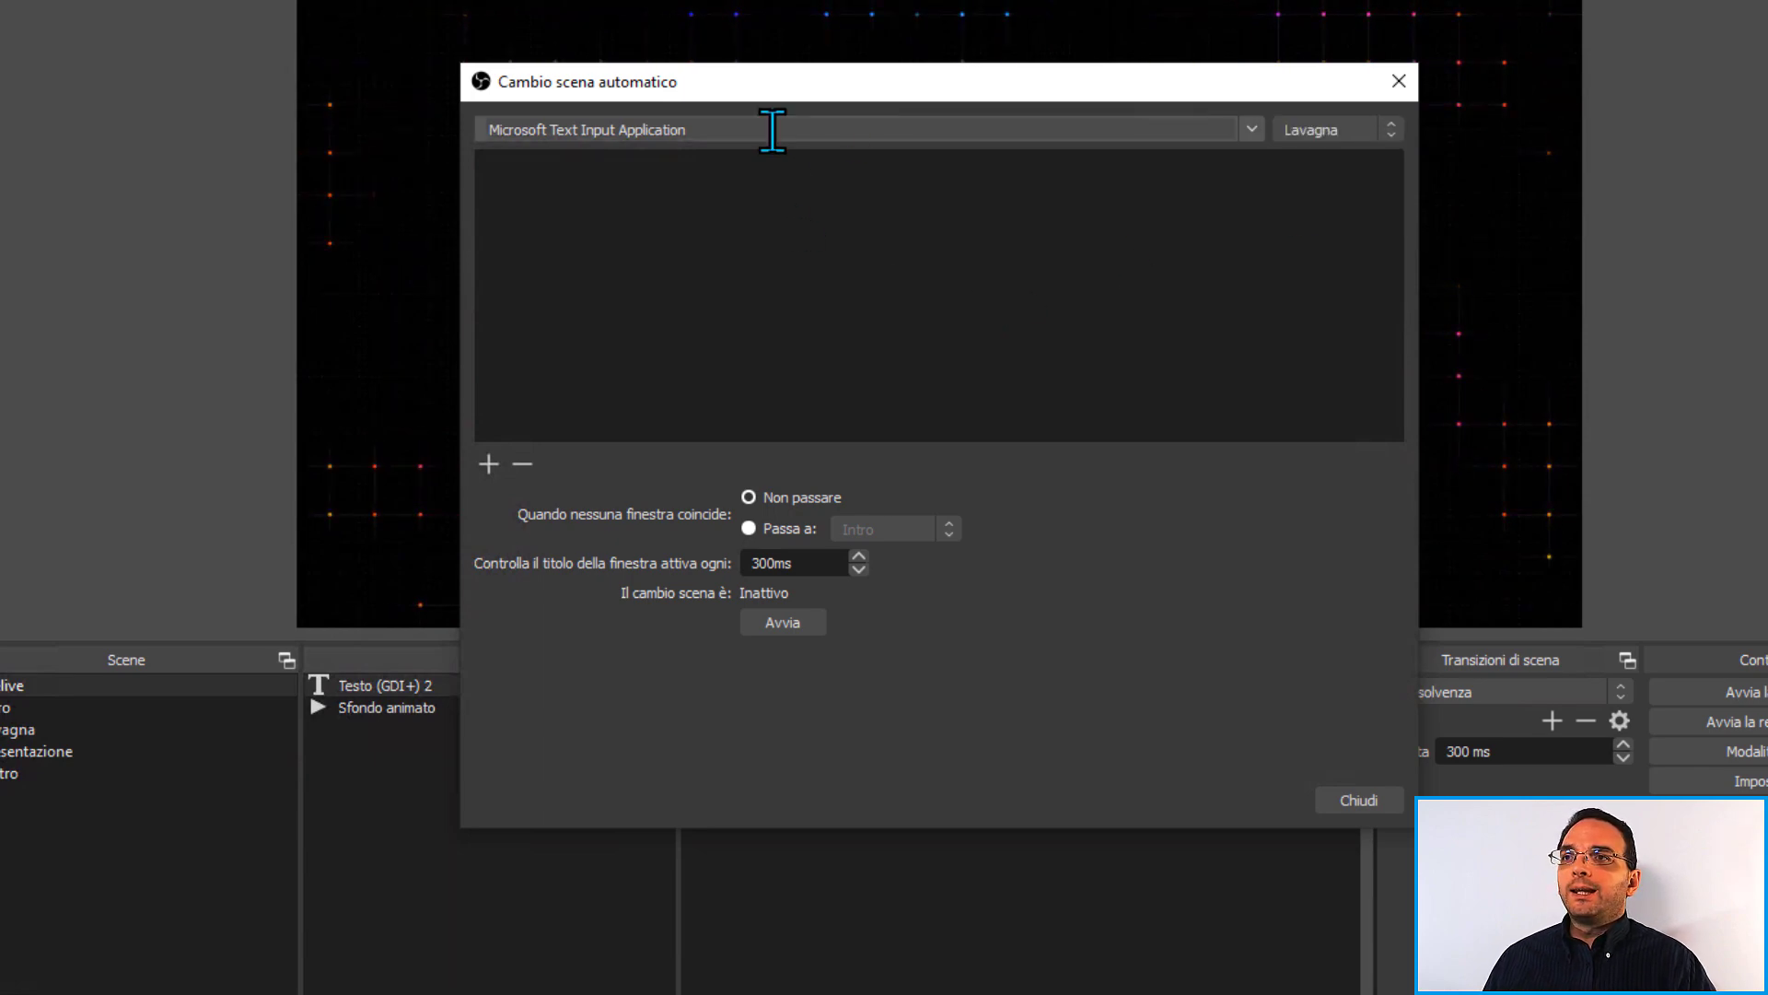
{"action": "left_click", "coordinate": [1252, 134]}
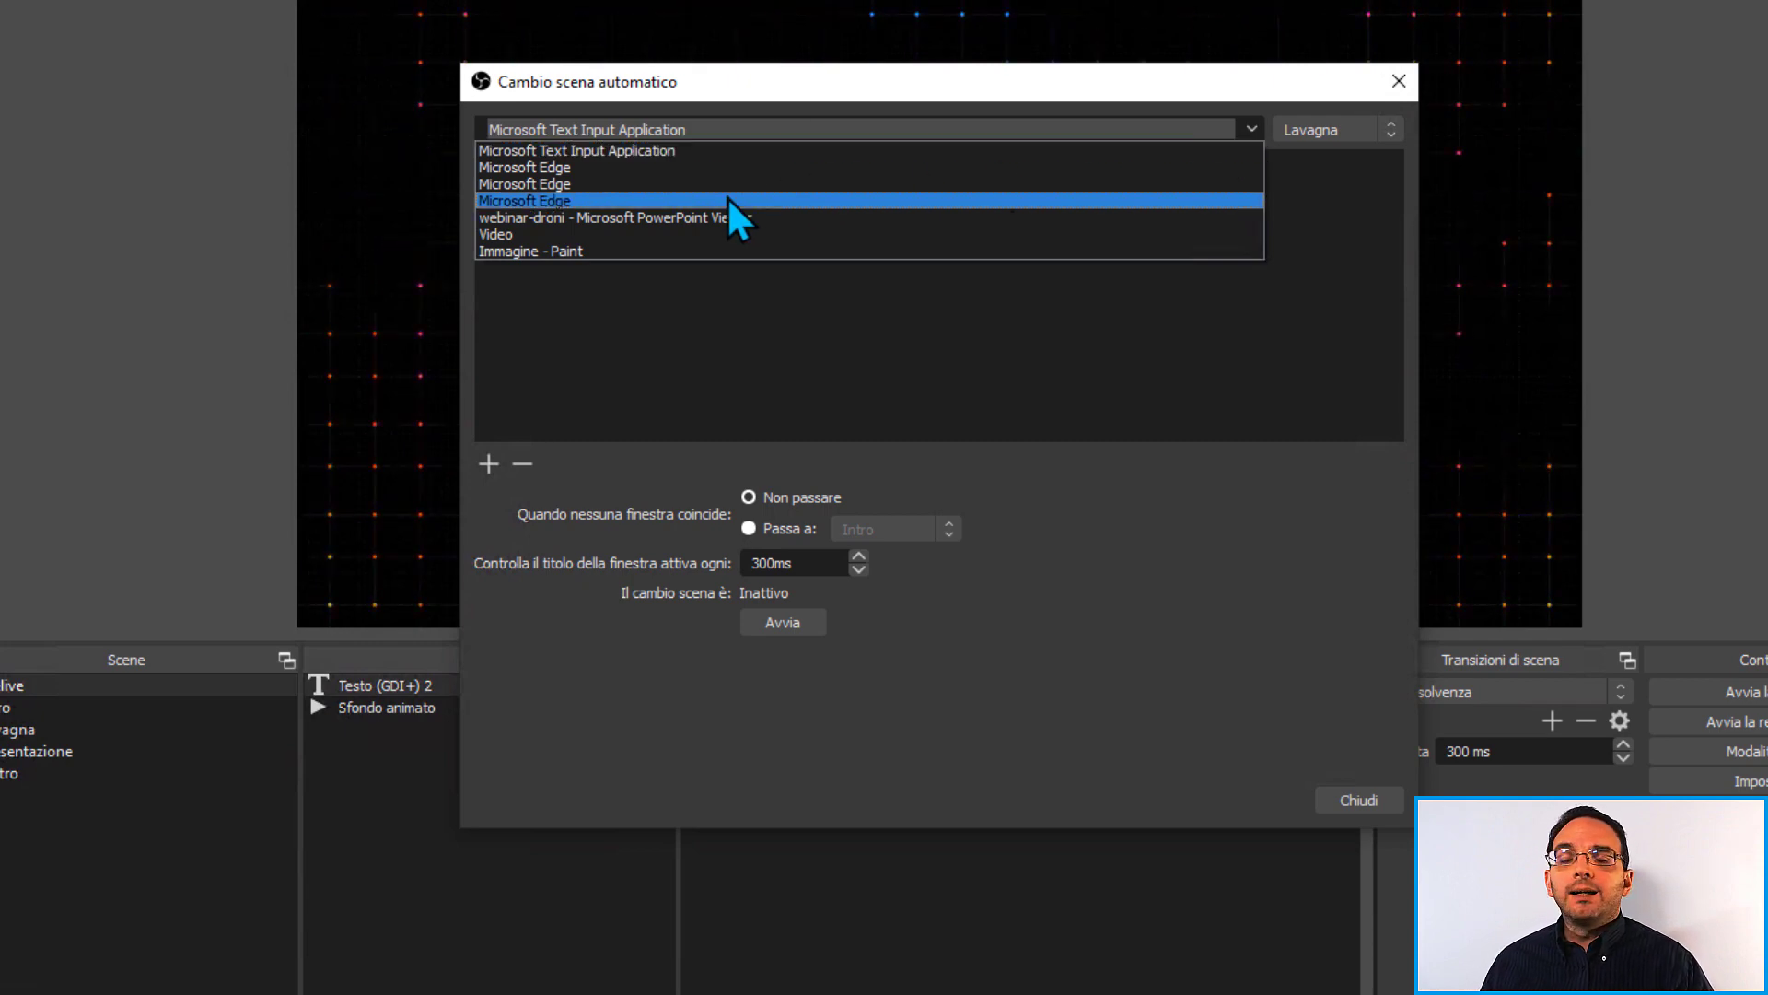
{"action": "left_click", "coordinate": [599, 250]}
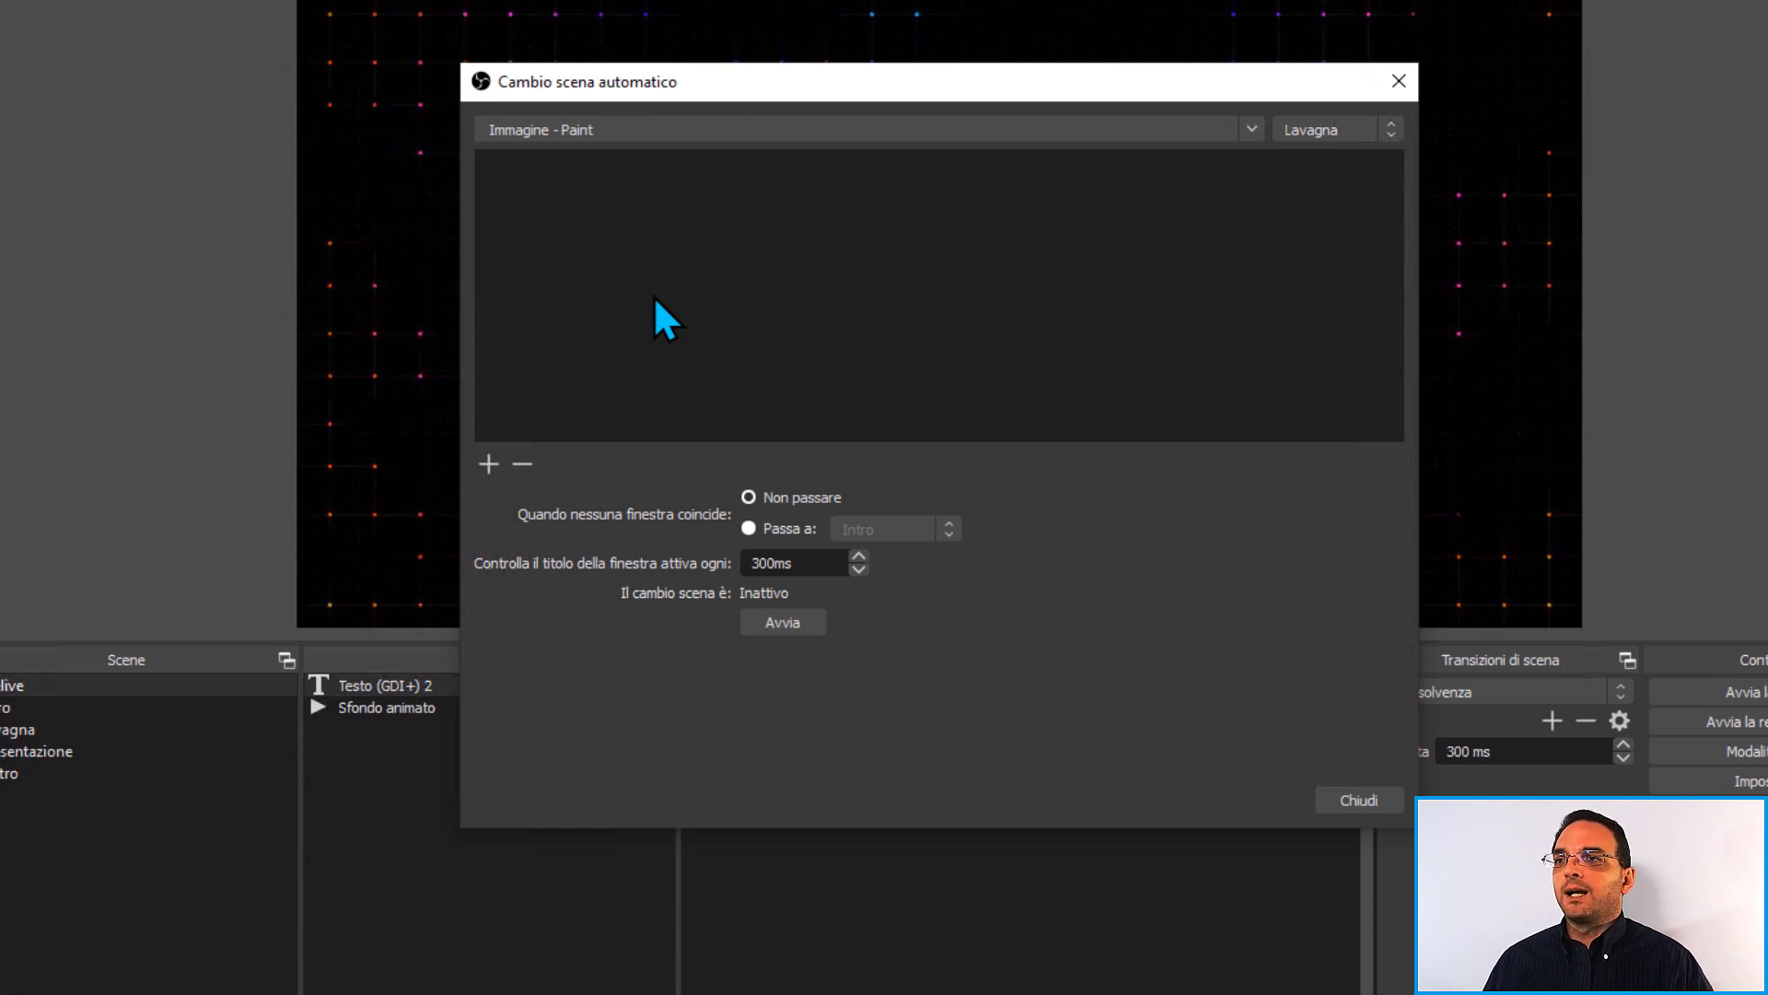
{"action": "left_click", "coordinate": [488, 463]}
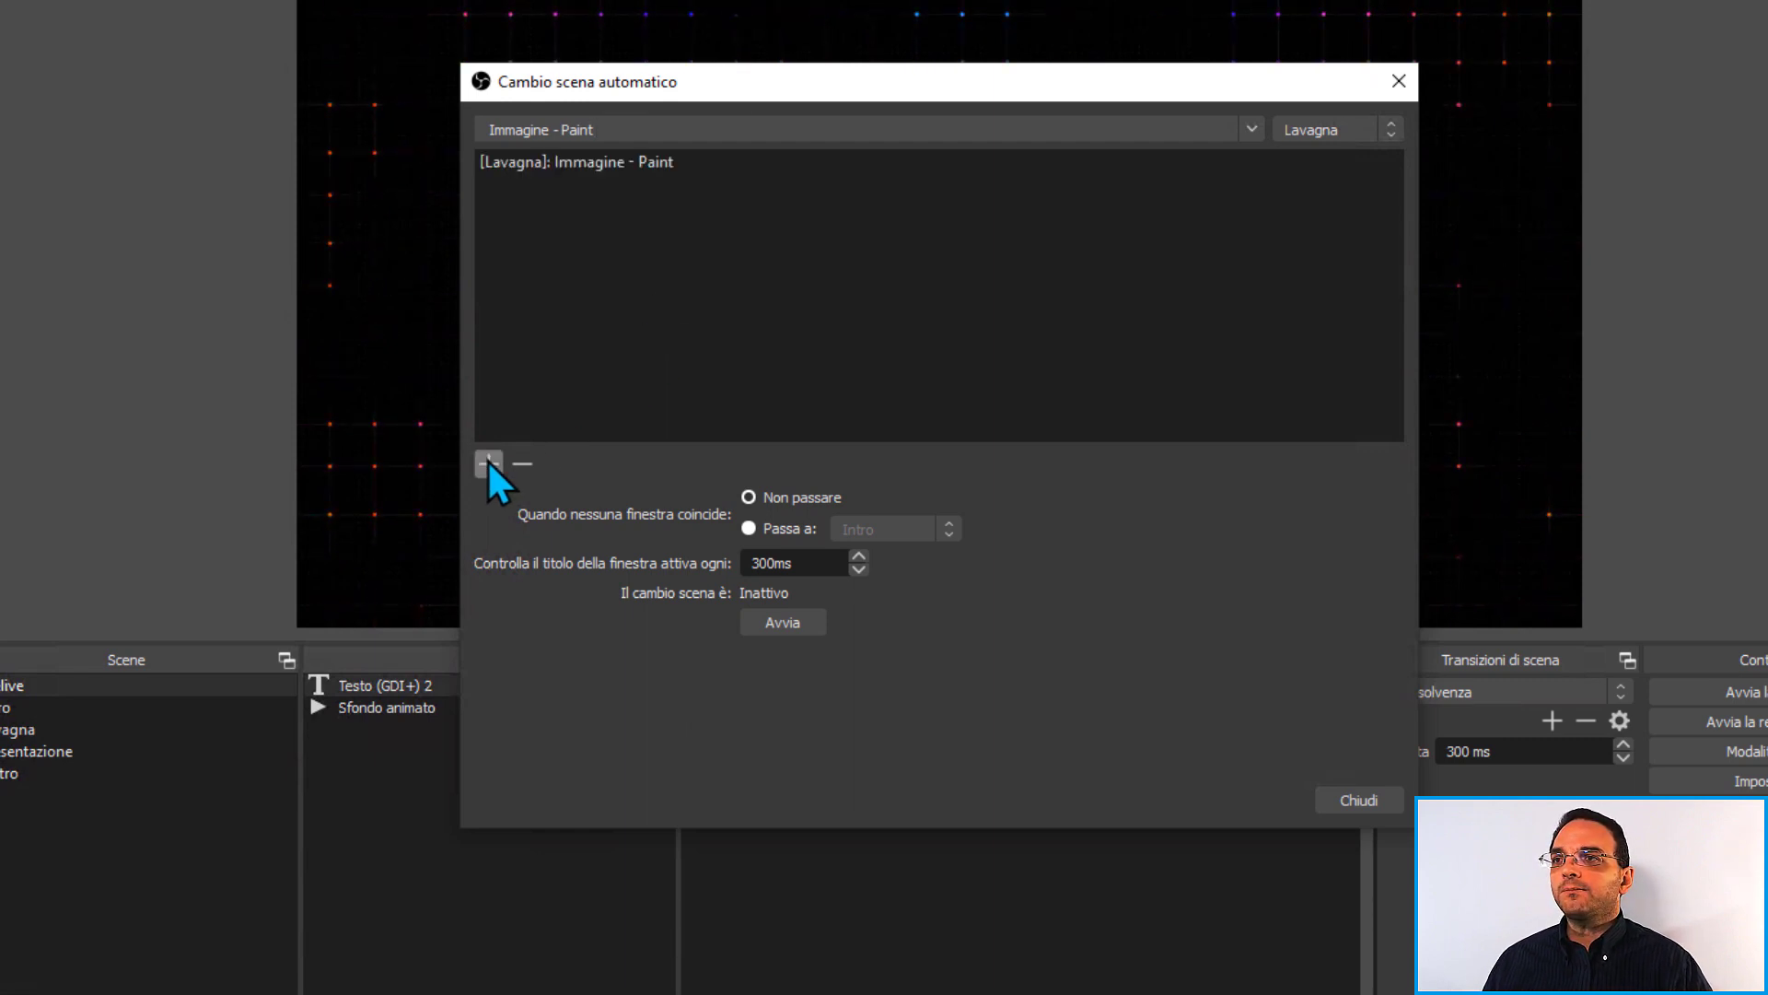
{"action": "left_click", "coordinate": [746, 529]}
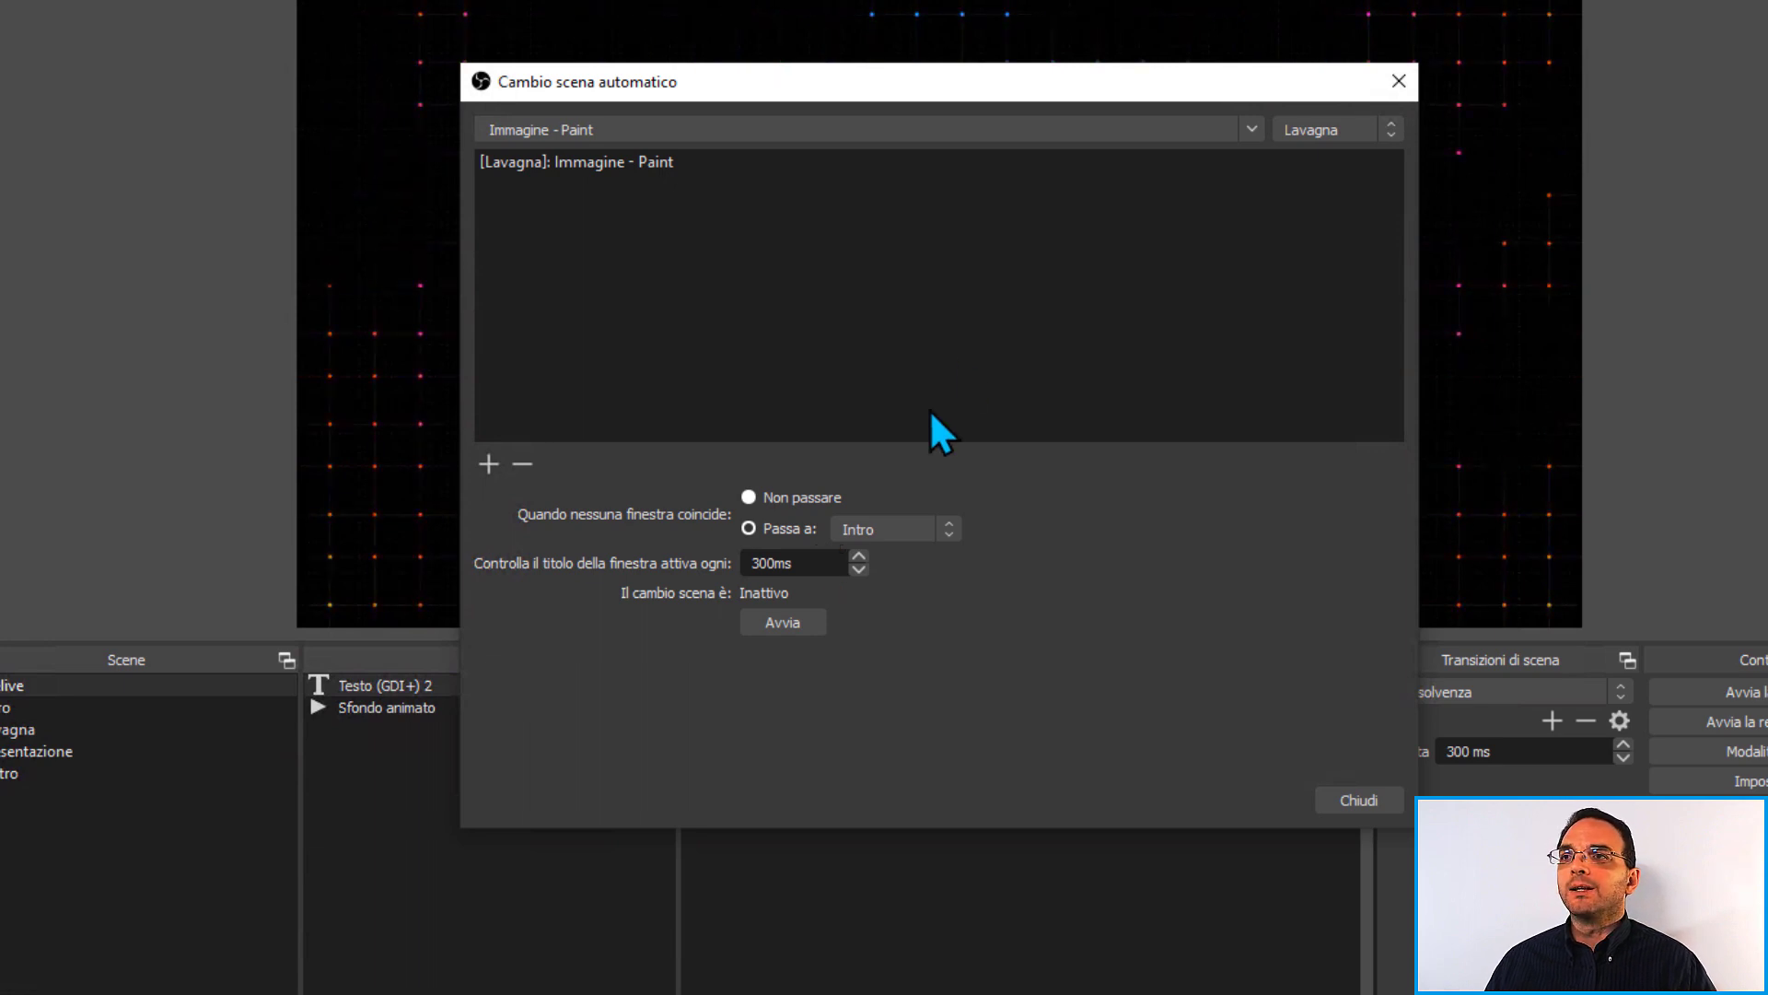
Add a rule that switches to the Presentazione scene for the "webinar-droni - Microsoft PowerPoint Viewer" window.
{"action": "left_click", "coordinate": [1392, 132]}
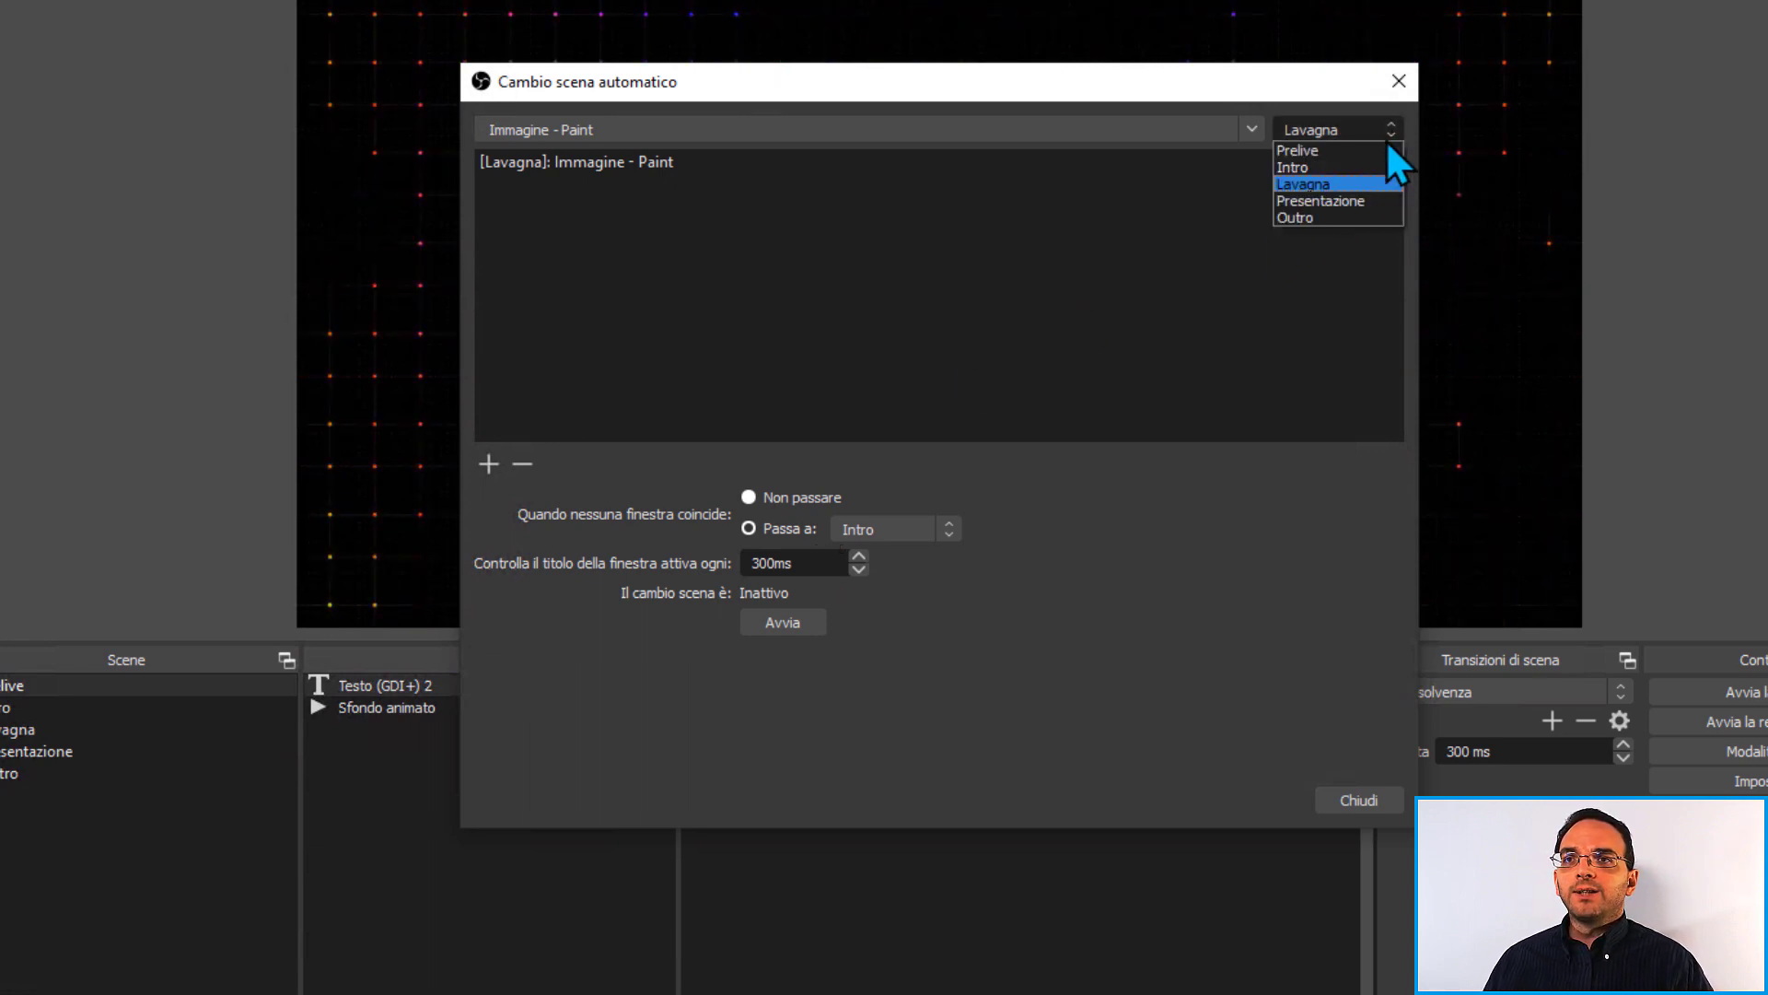
{"action": "left_click", "coordinate": [1344, 201]}
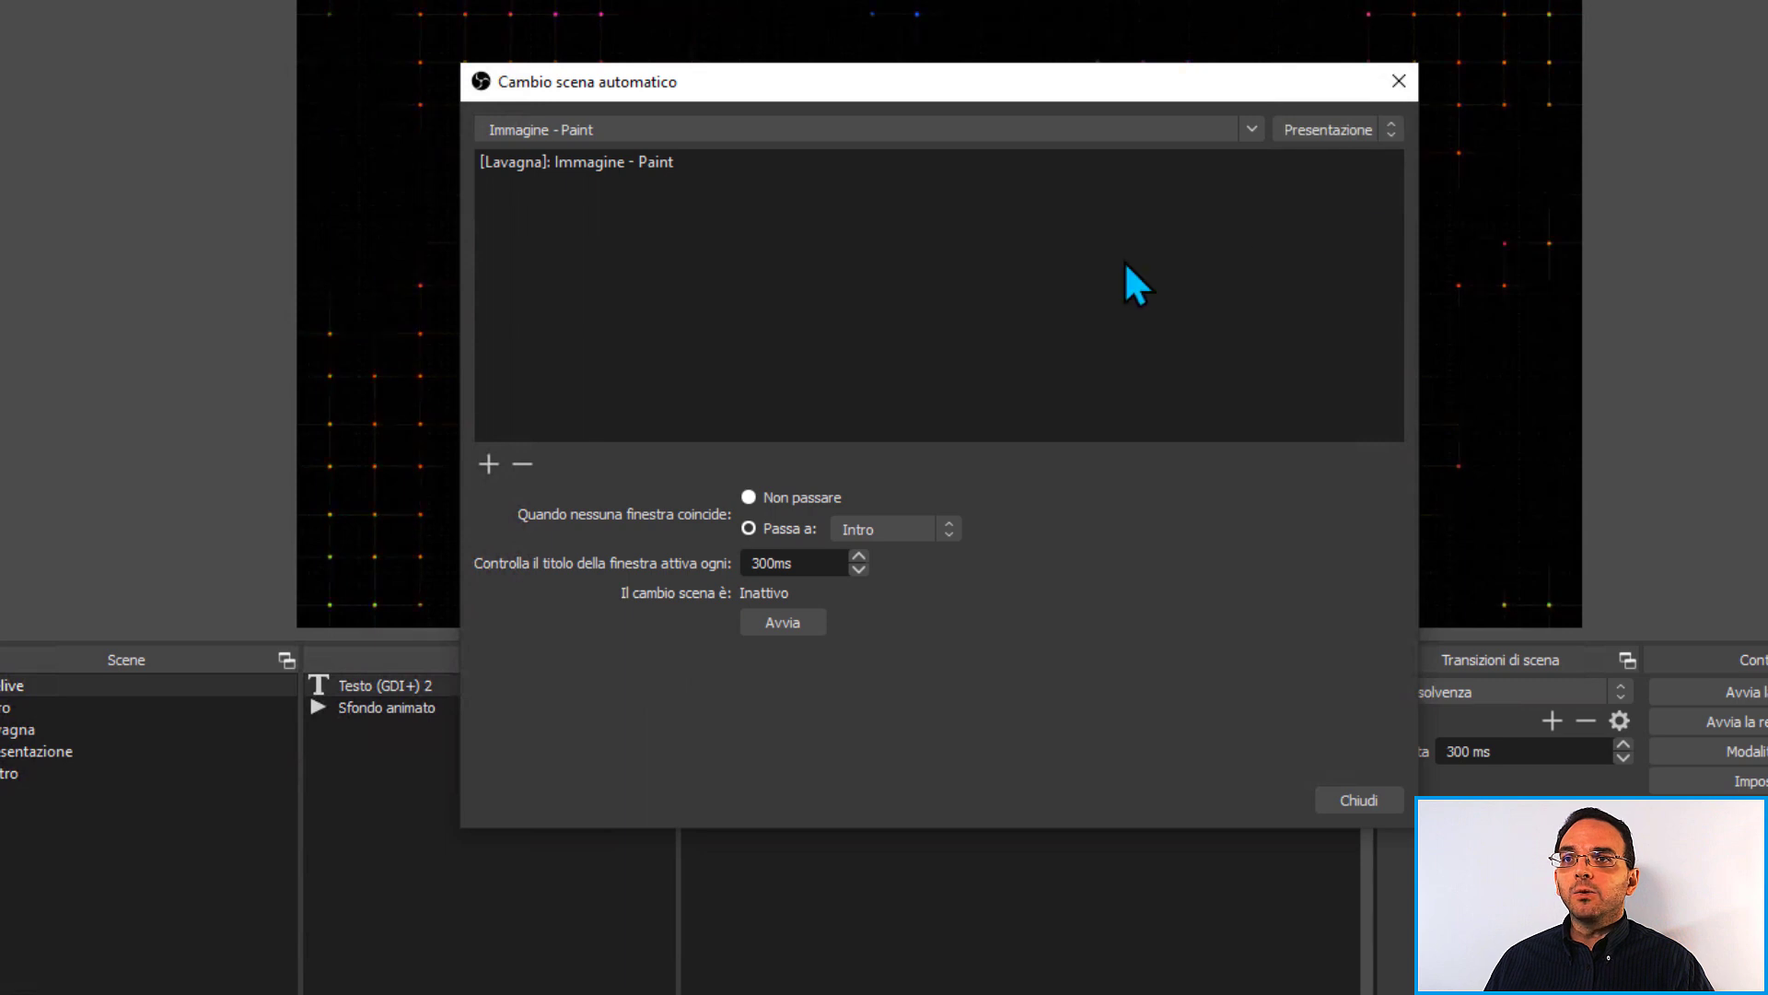
{"action": "left_click", "coordinate": [1254, 130]}
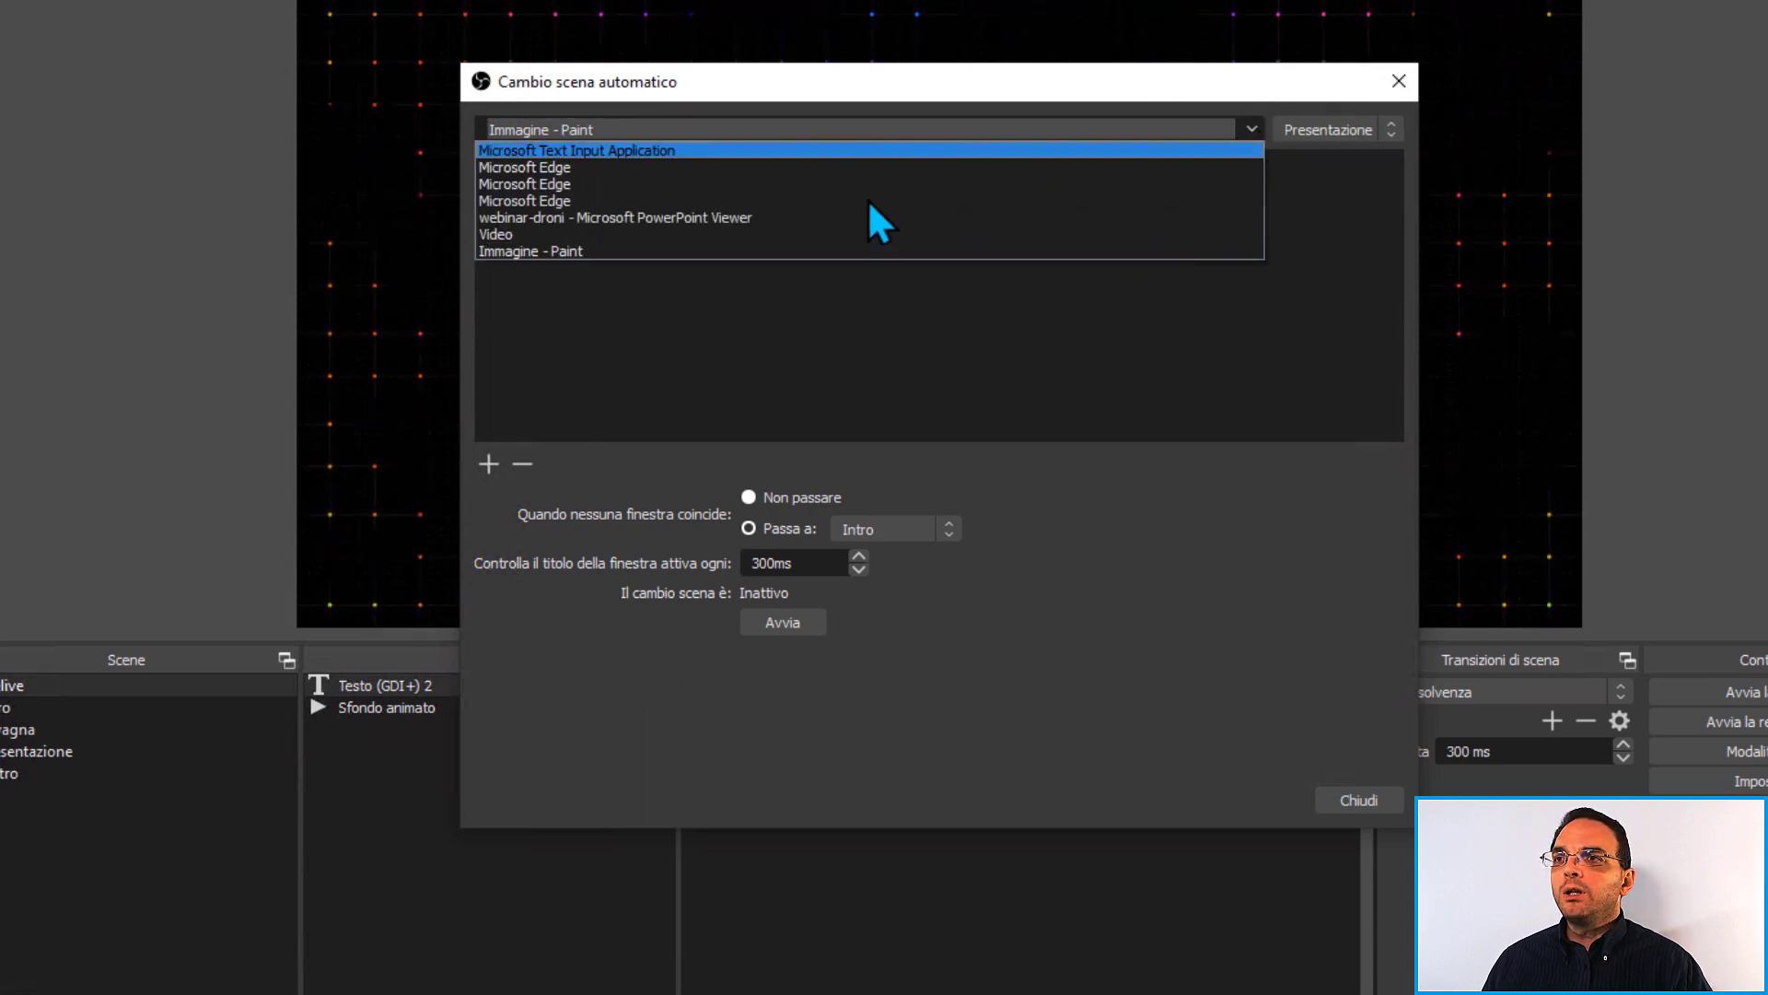
{"action": "left_click", "coordinate": [753, 219]}
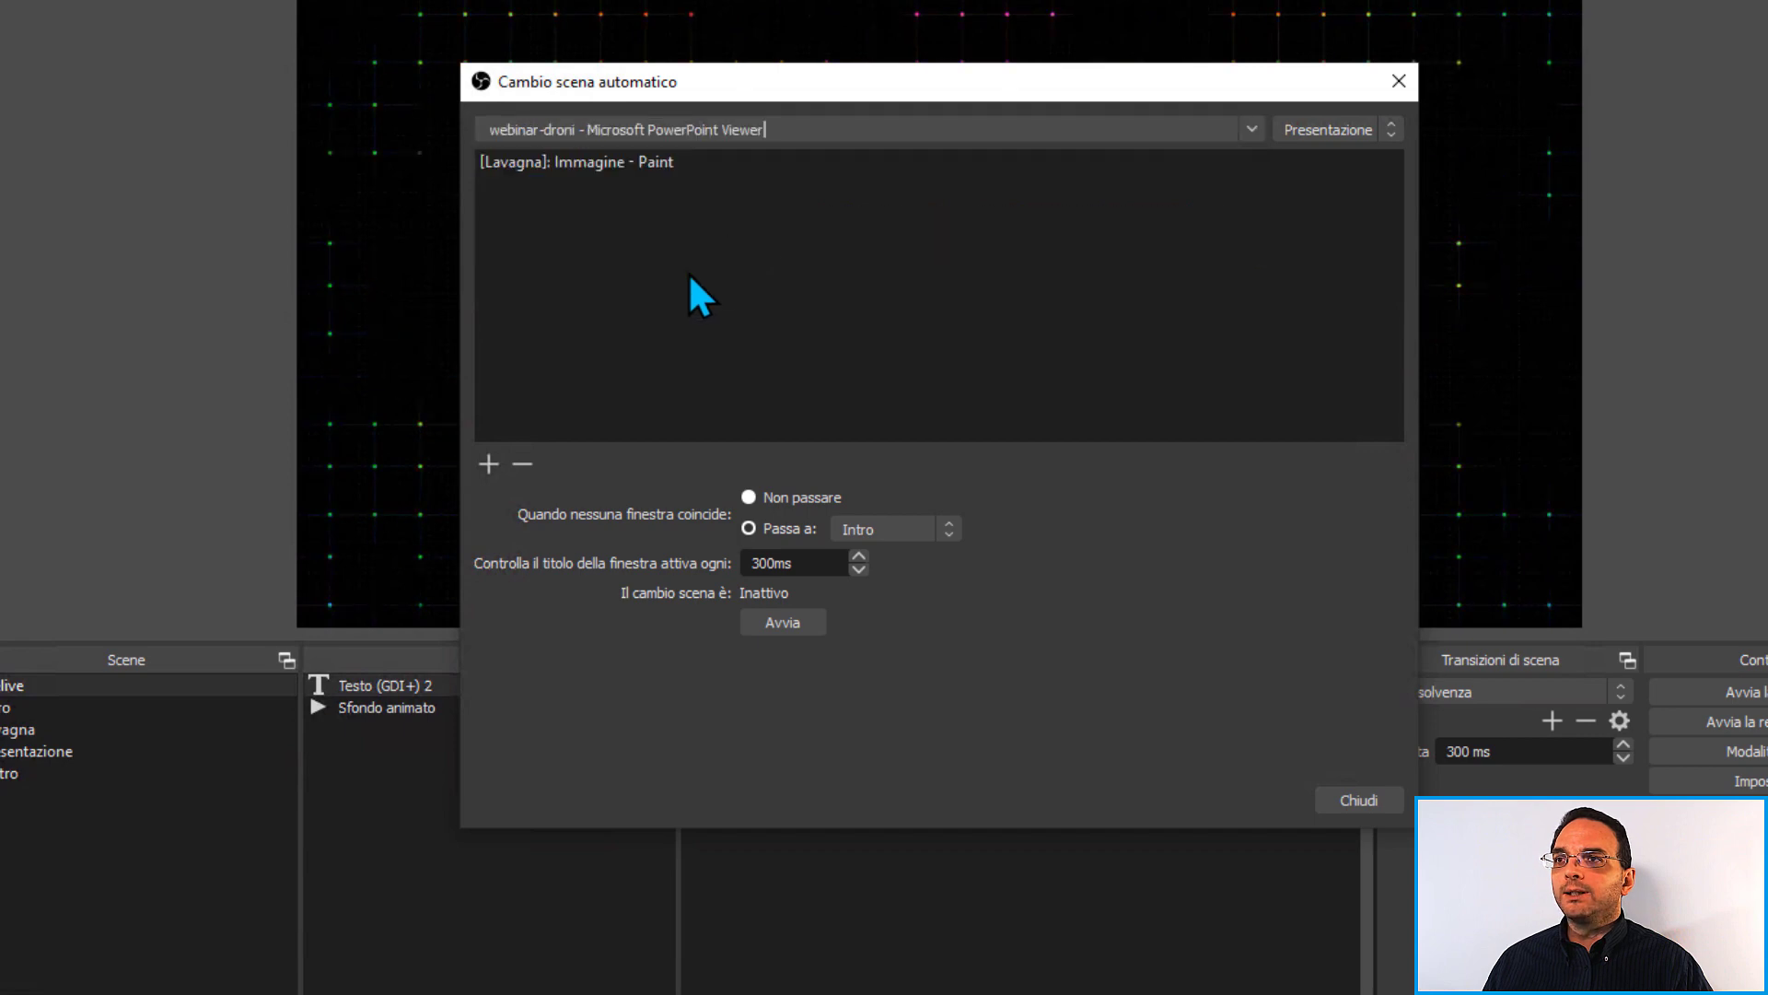
{"action": "left_click", "coordinate": [488, 463]}
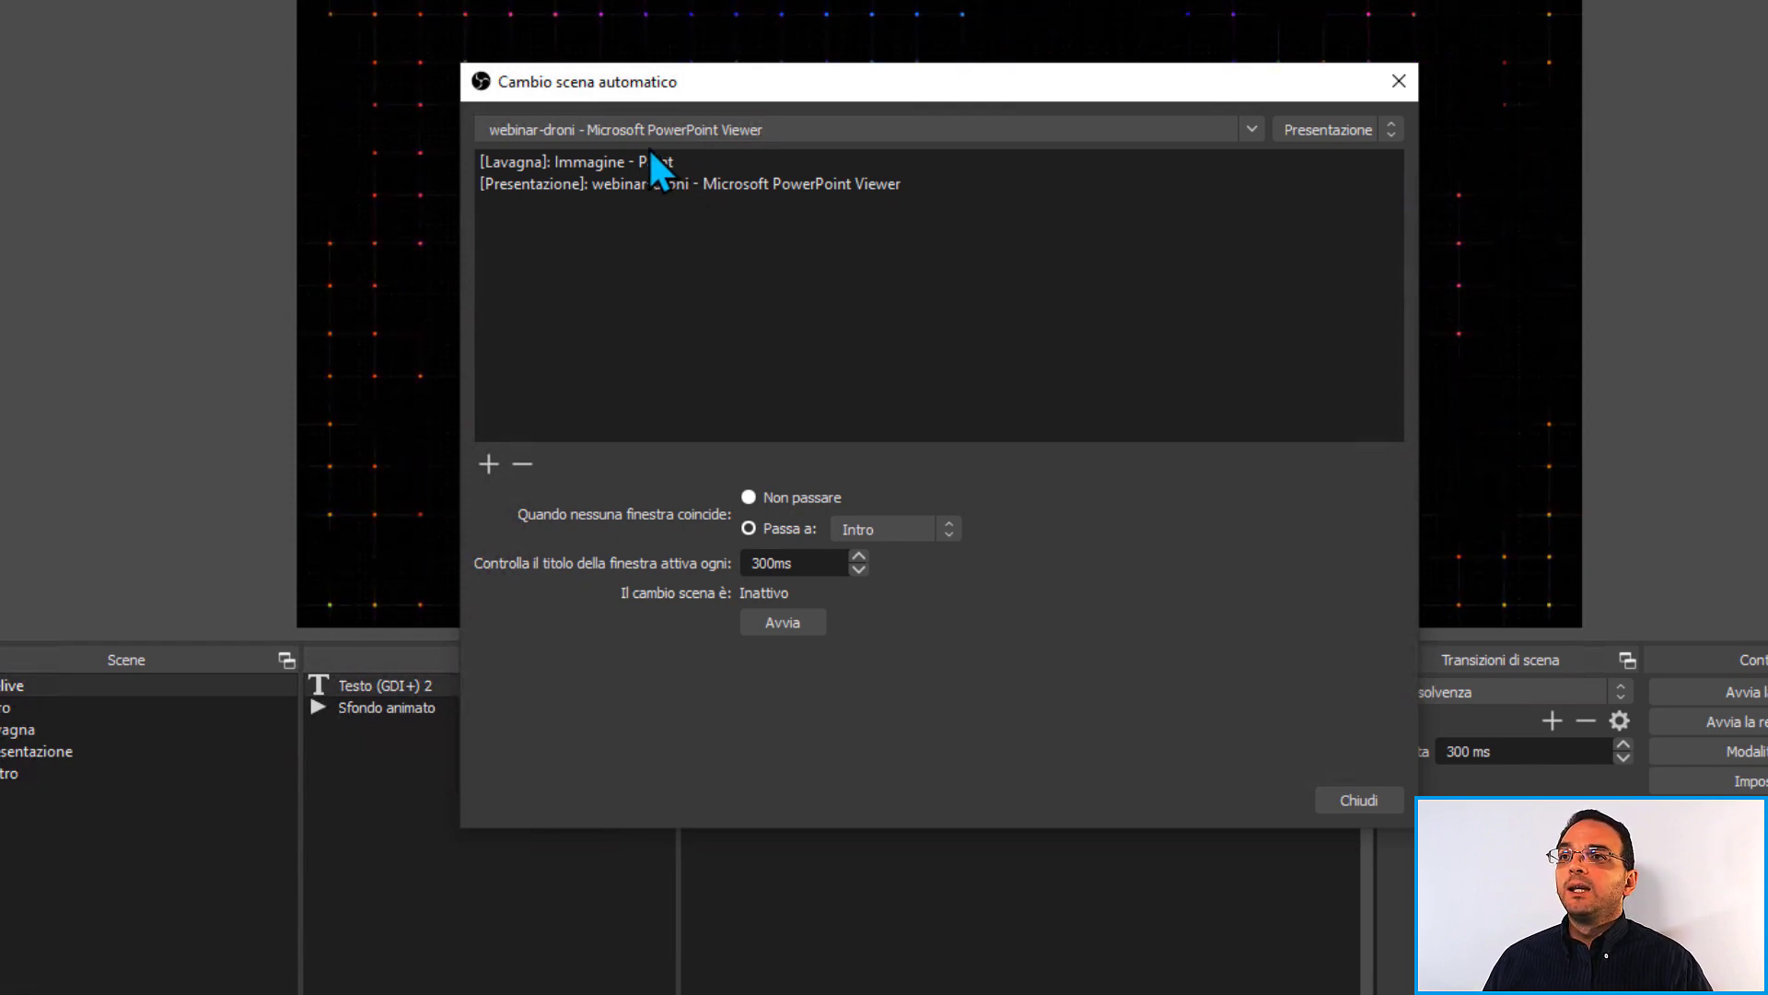
Check the Lavagna and Presentazione rules, start automatic scene switching and close the switcher dialog.
{"action": "left_click", "coordinate": [527, 162]}
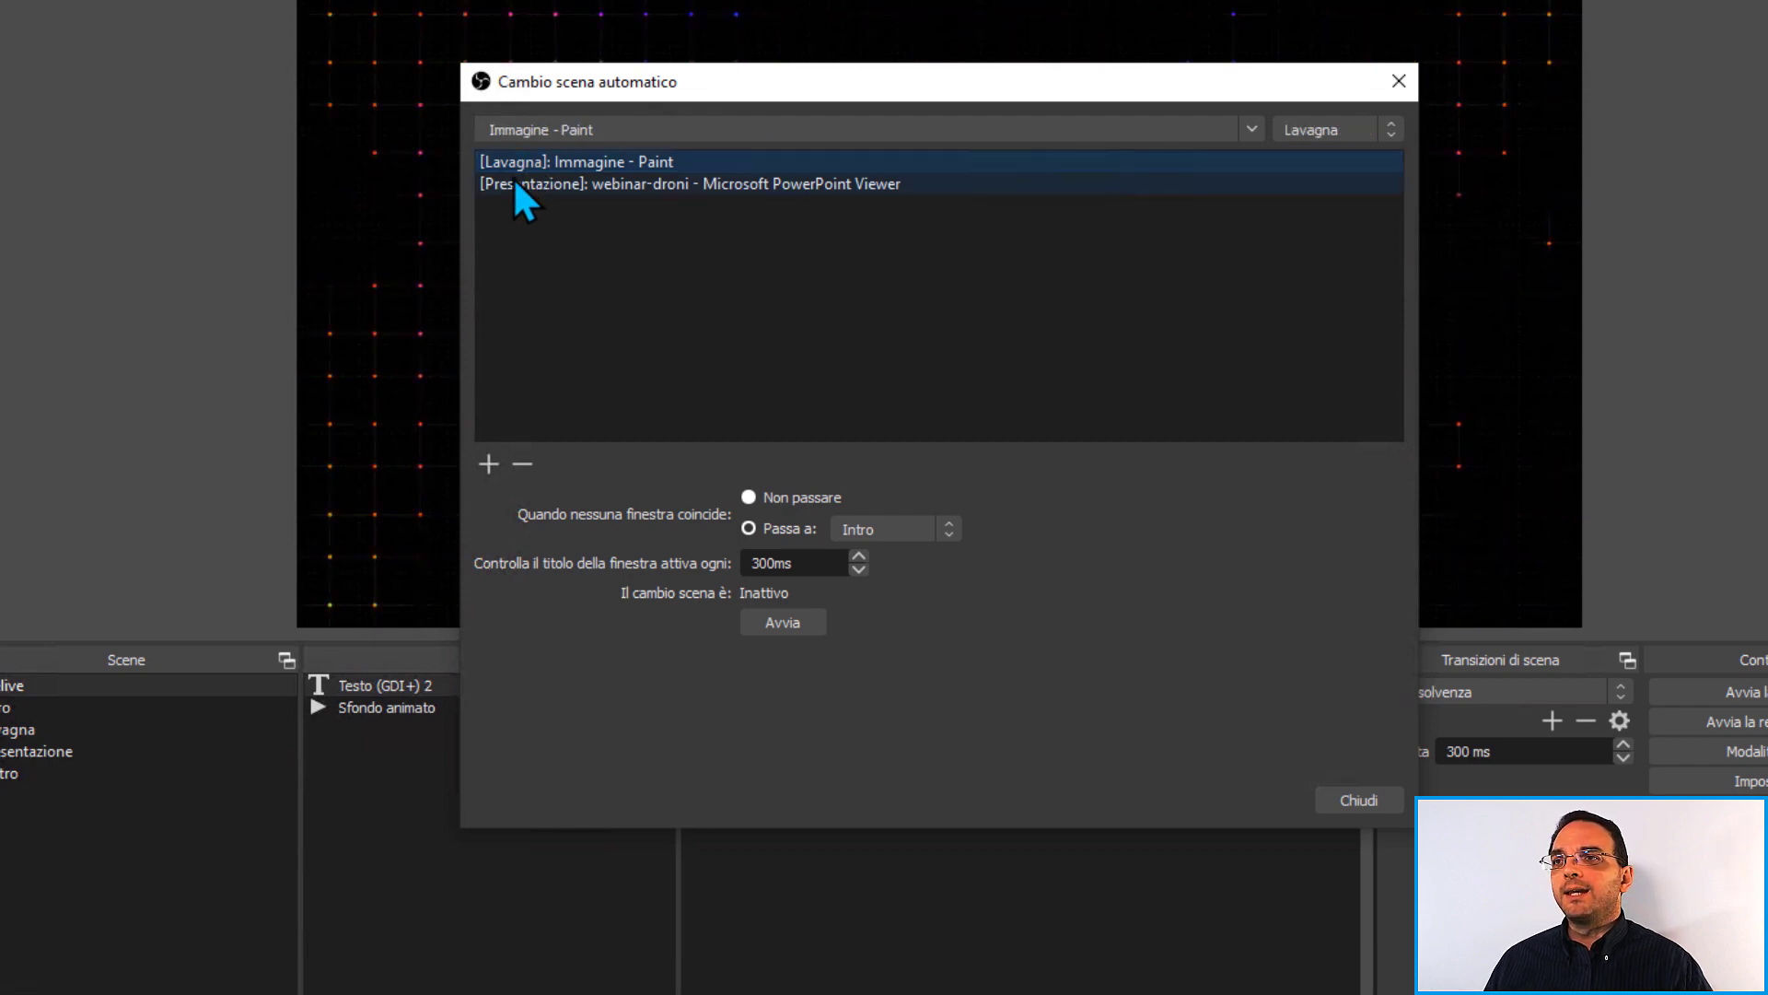
{"action": "left_click", "coordinate": [514, 183]}
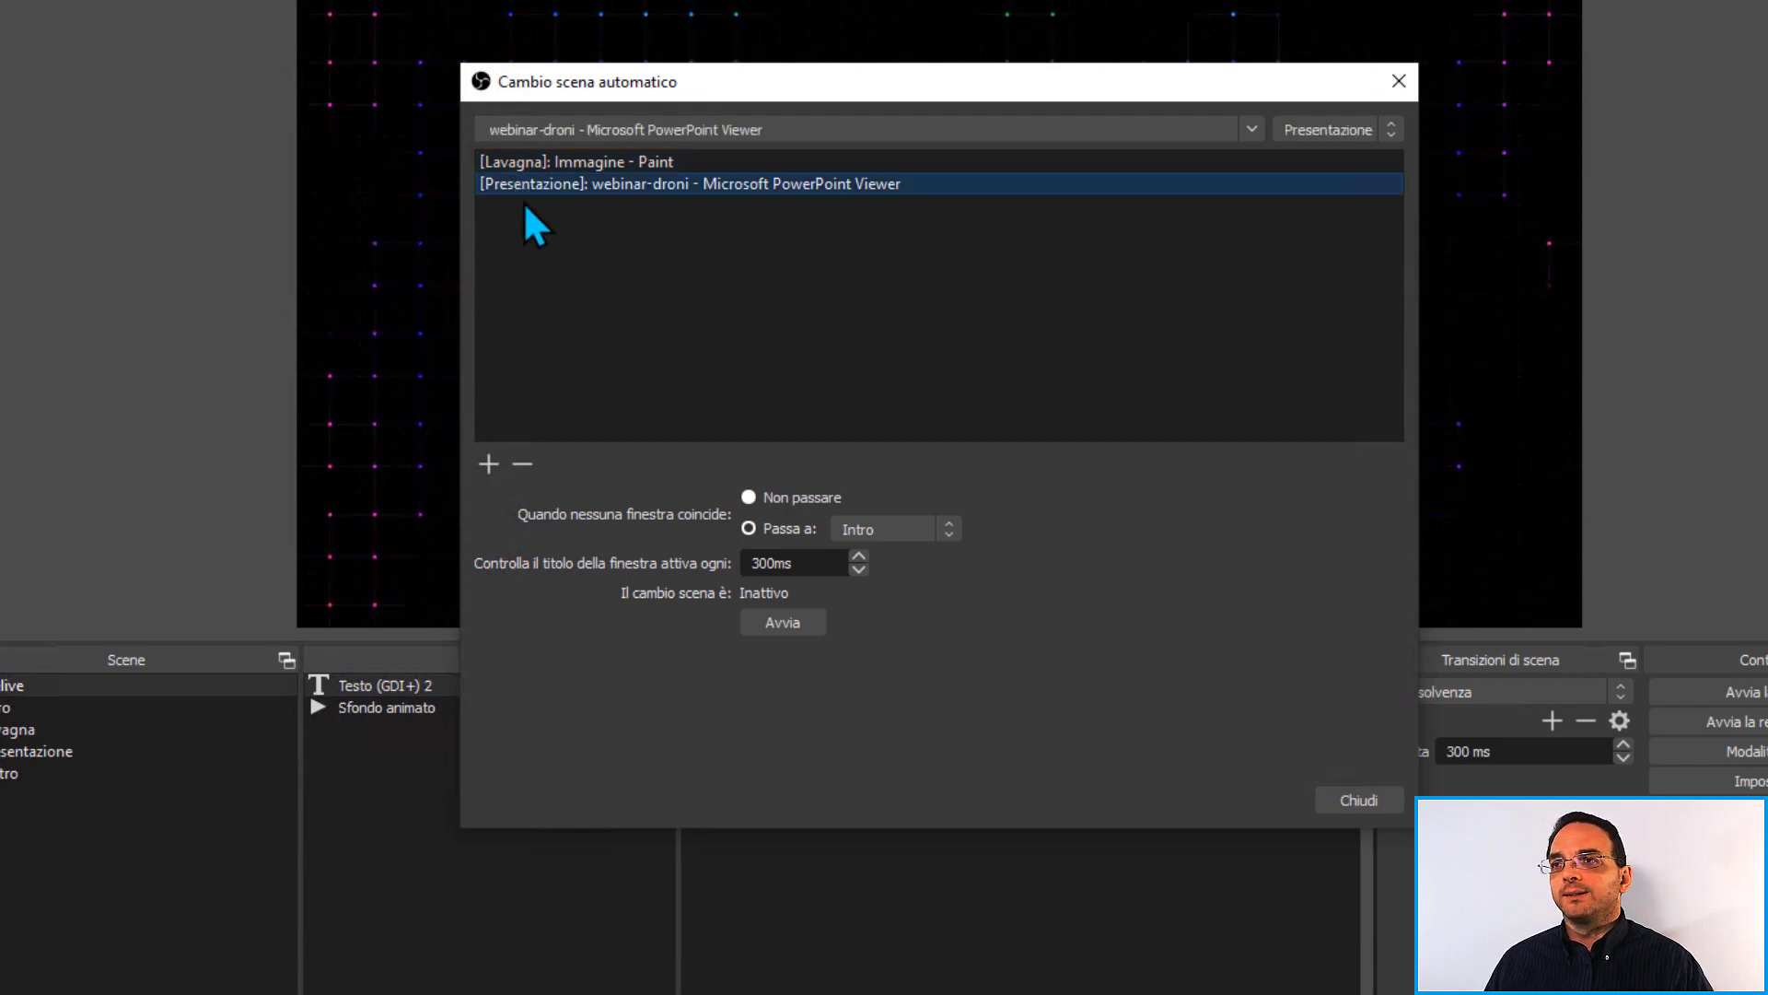
{"action": "left_click", "coordinate": [779, 625]}
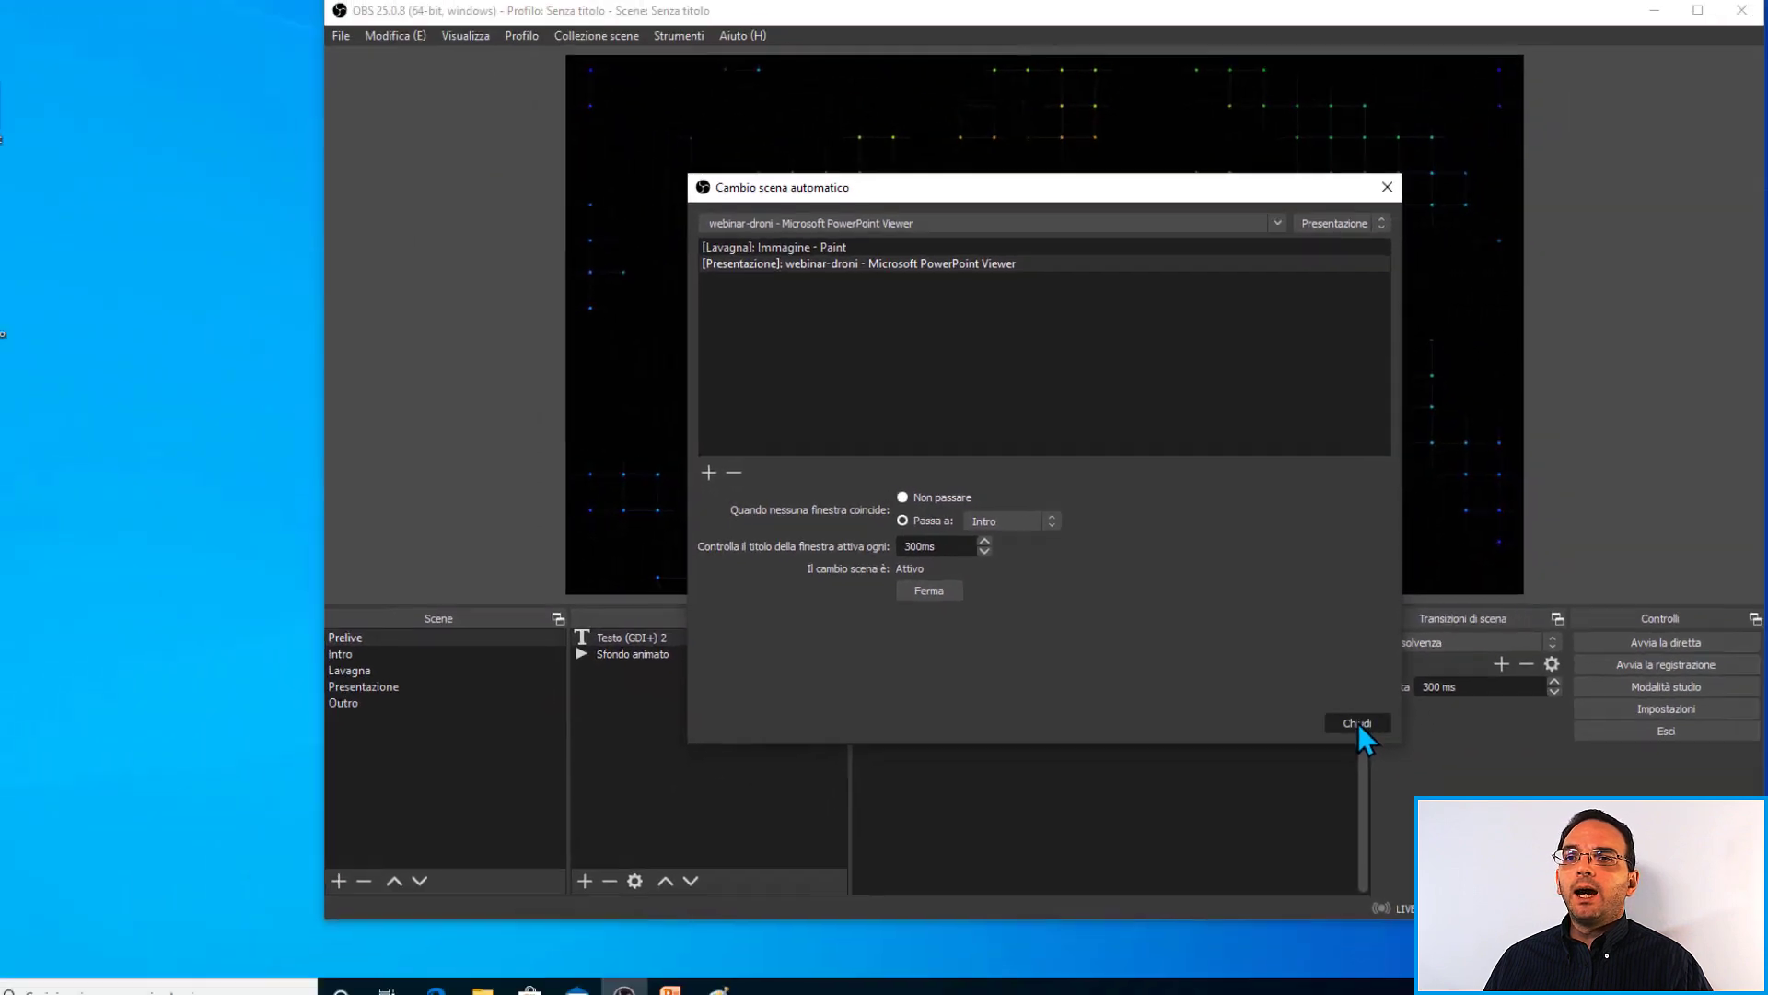
{"action": "left_click", "coordinate": [1358, 799]}
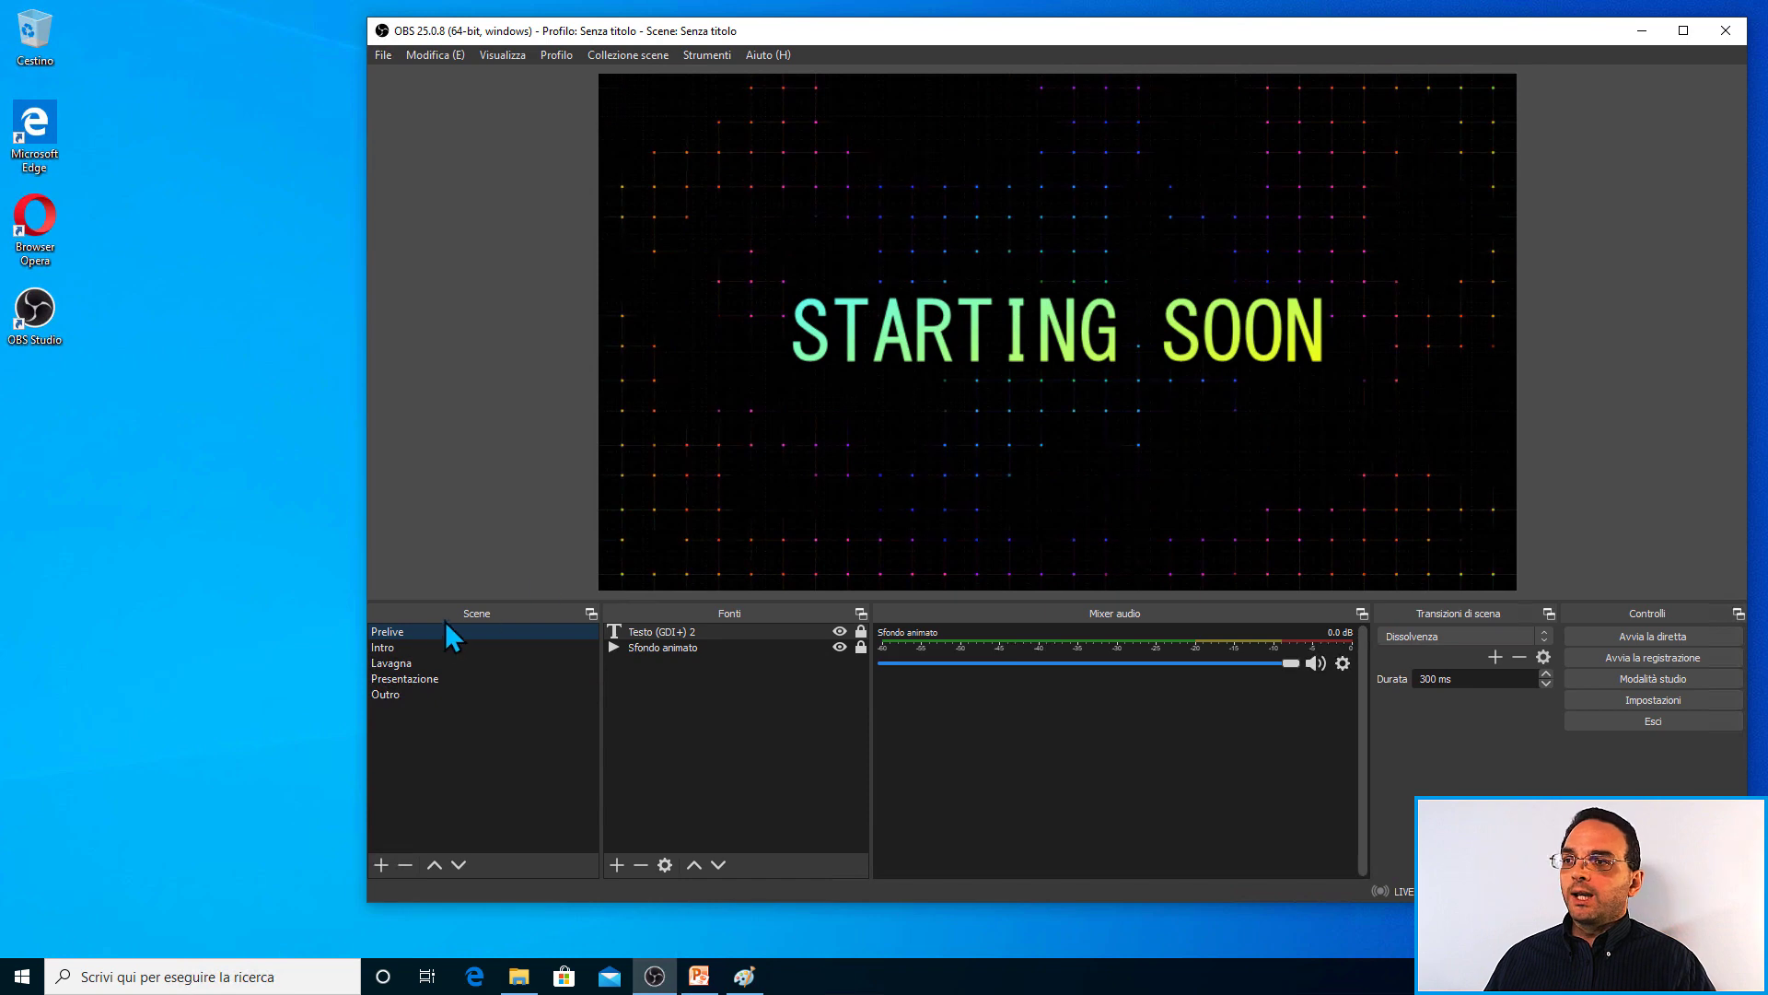
Select the Intro scene and test the Paint rule by bringing Paint to the front, then minimise it.
{"action": "left_click", "coordinate": [403, 647]}
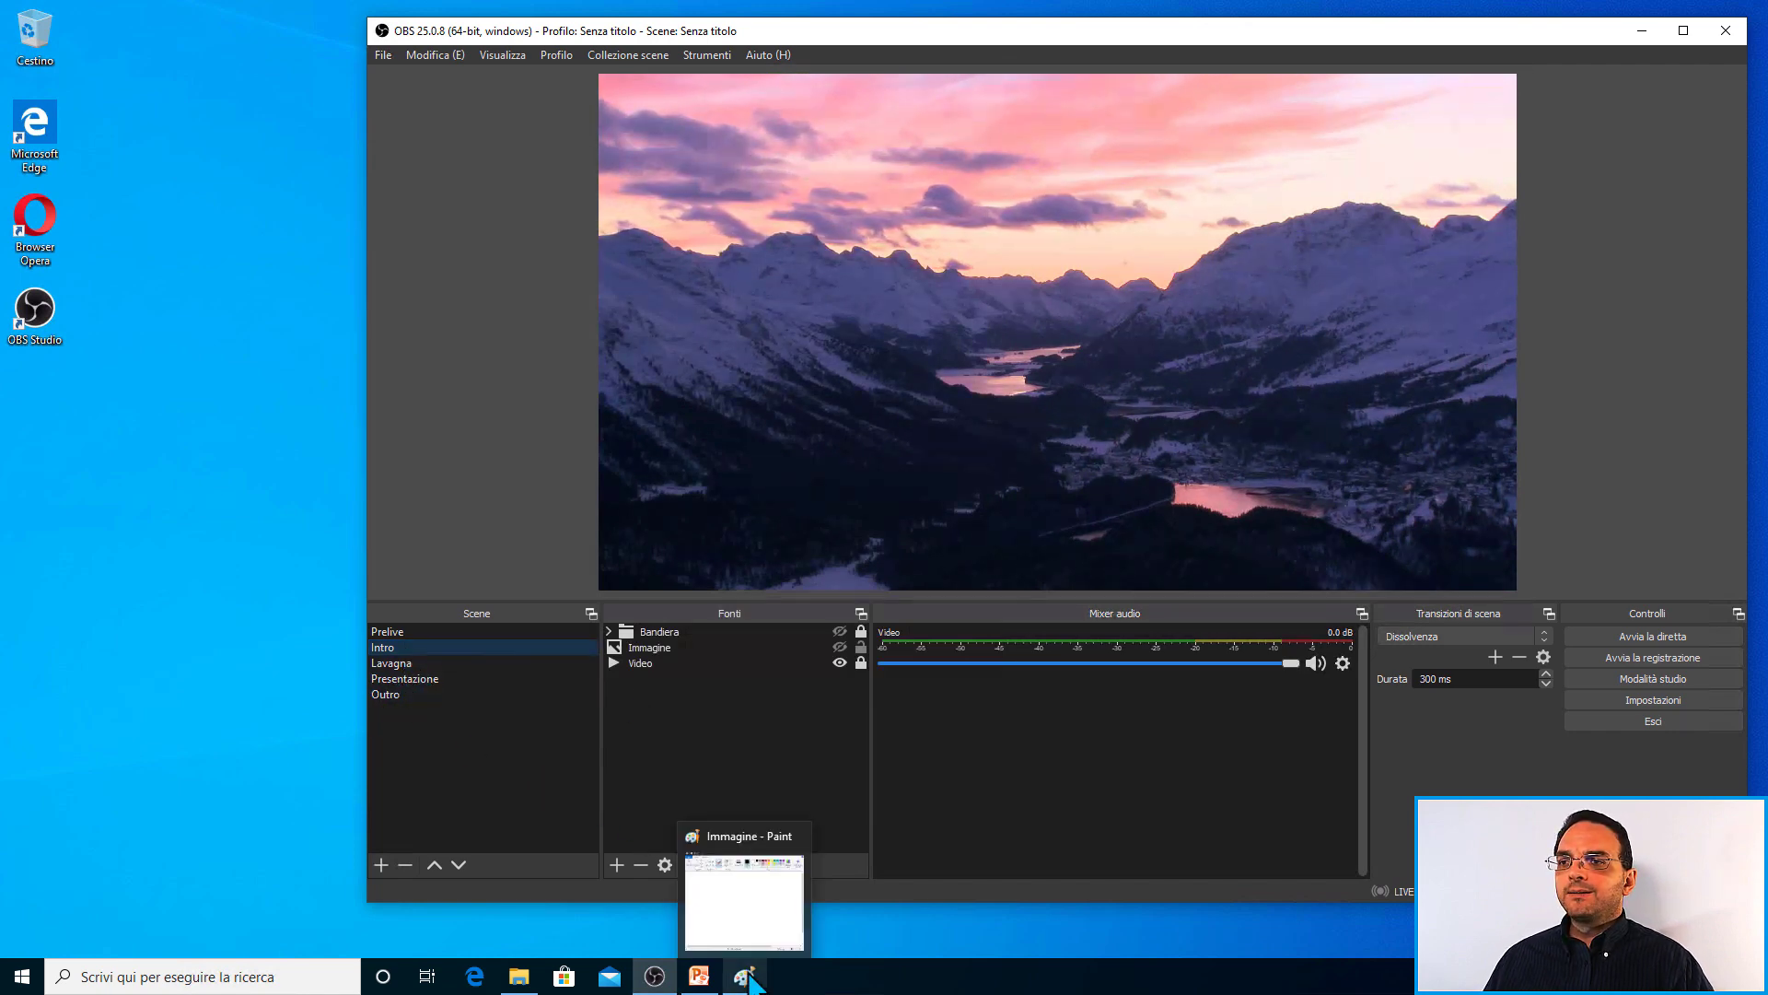
{"action": "left_click", "coordinate": [748, 978]}
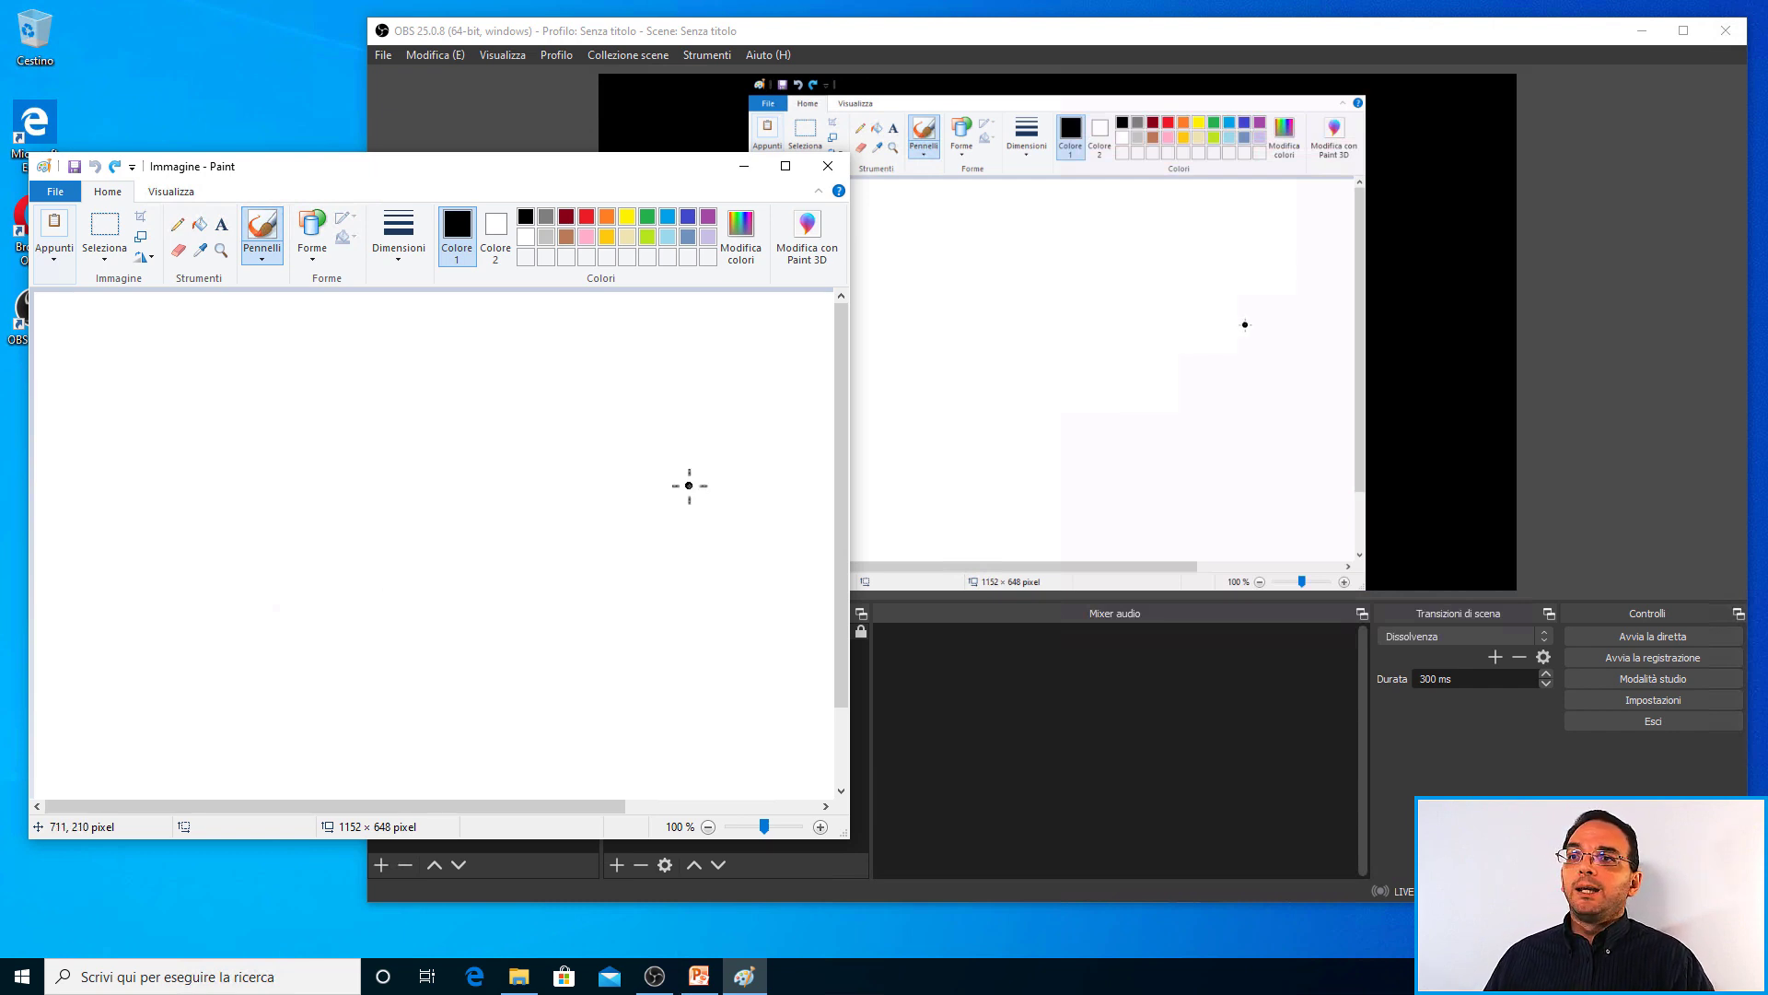
{"action": "left_click", "coordinate": [744, 167]}
{"action": "key", "text": "Up"}
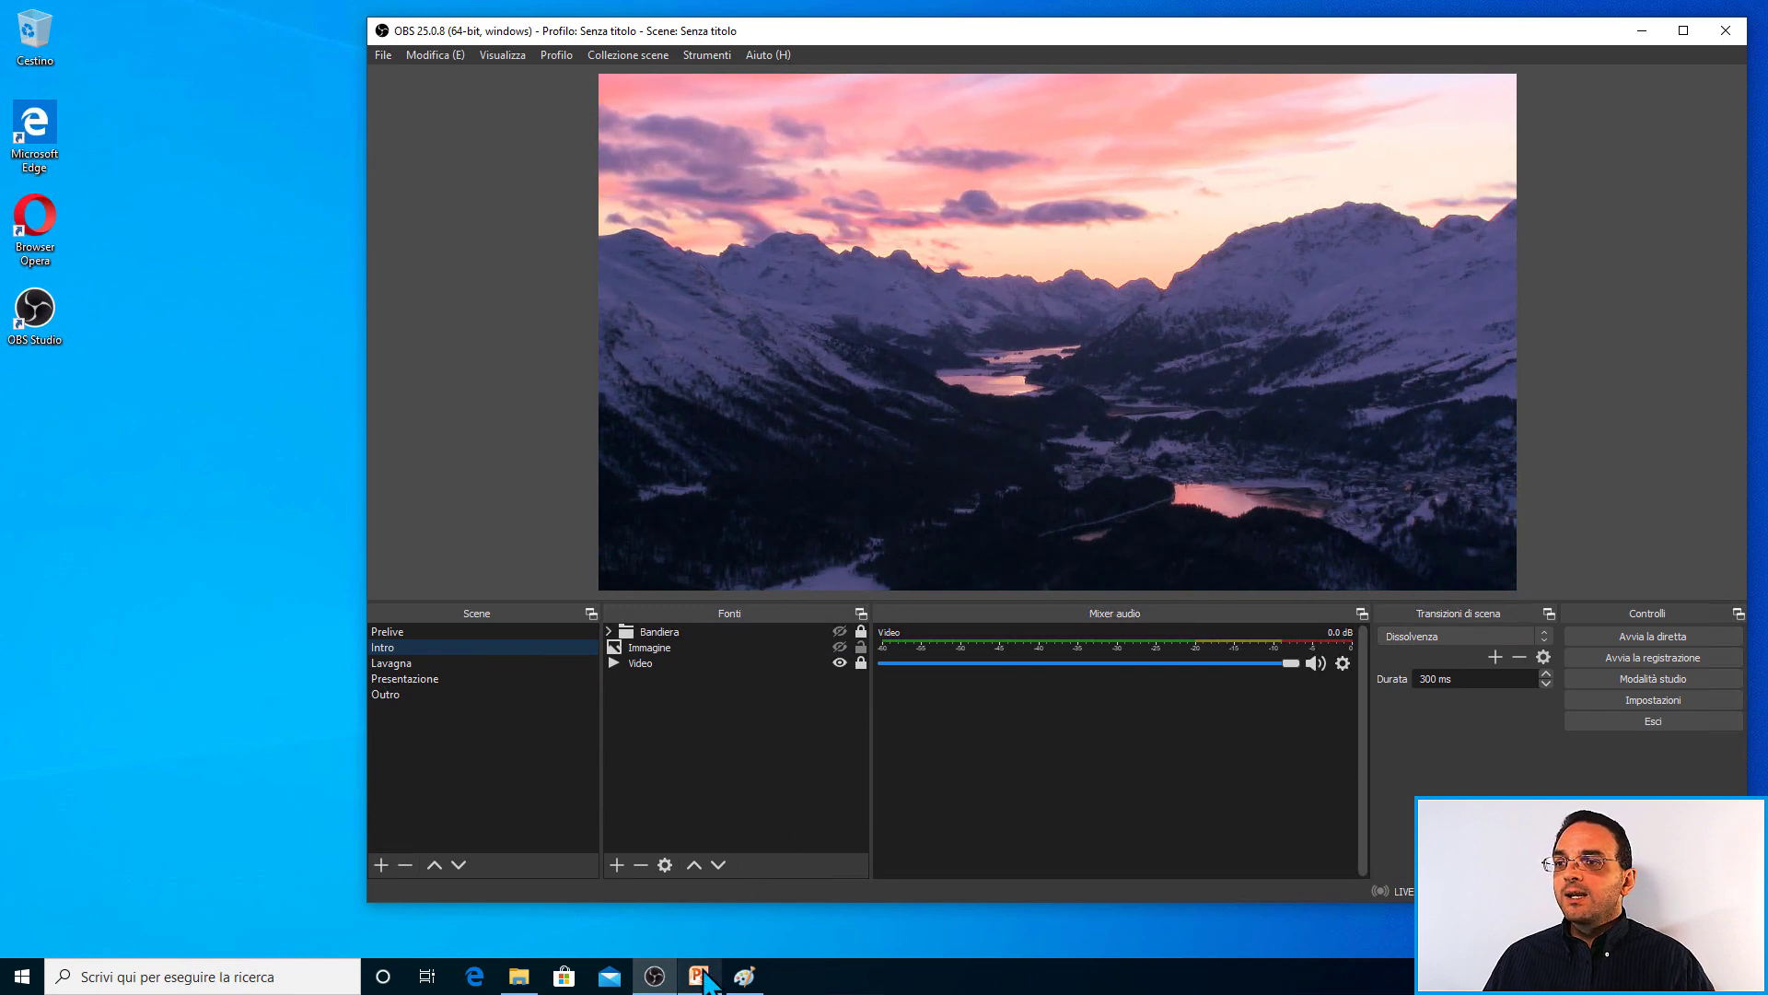
Test the presentation rule by bringing the webinar-droni PowerPoint Viewer window to the front, then minimise it.
{"action": "mouse_move", "coordinate": [699, 976]}
{"action": "left_click", "coordinate": [688, 936]}
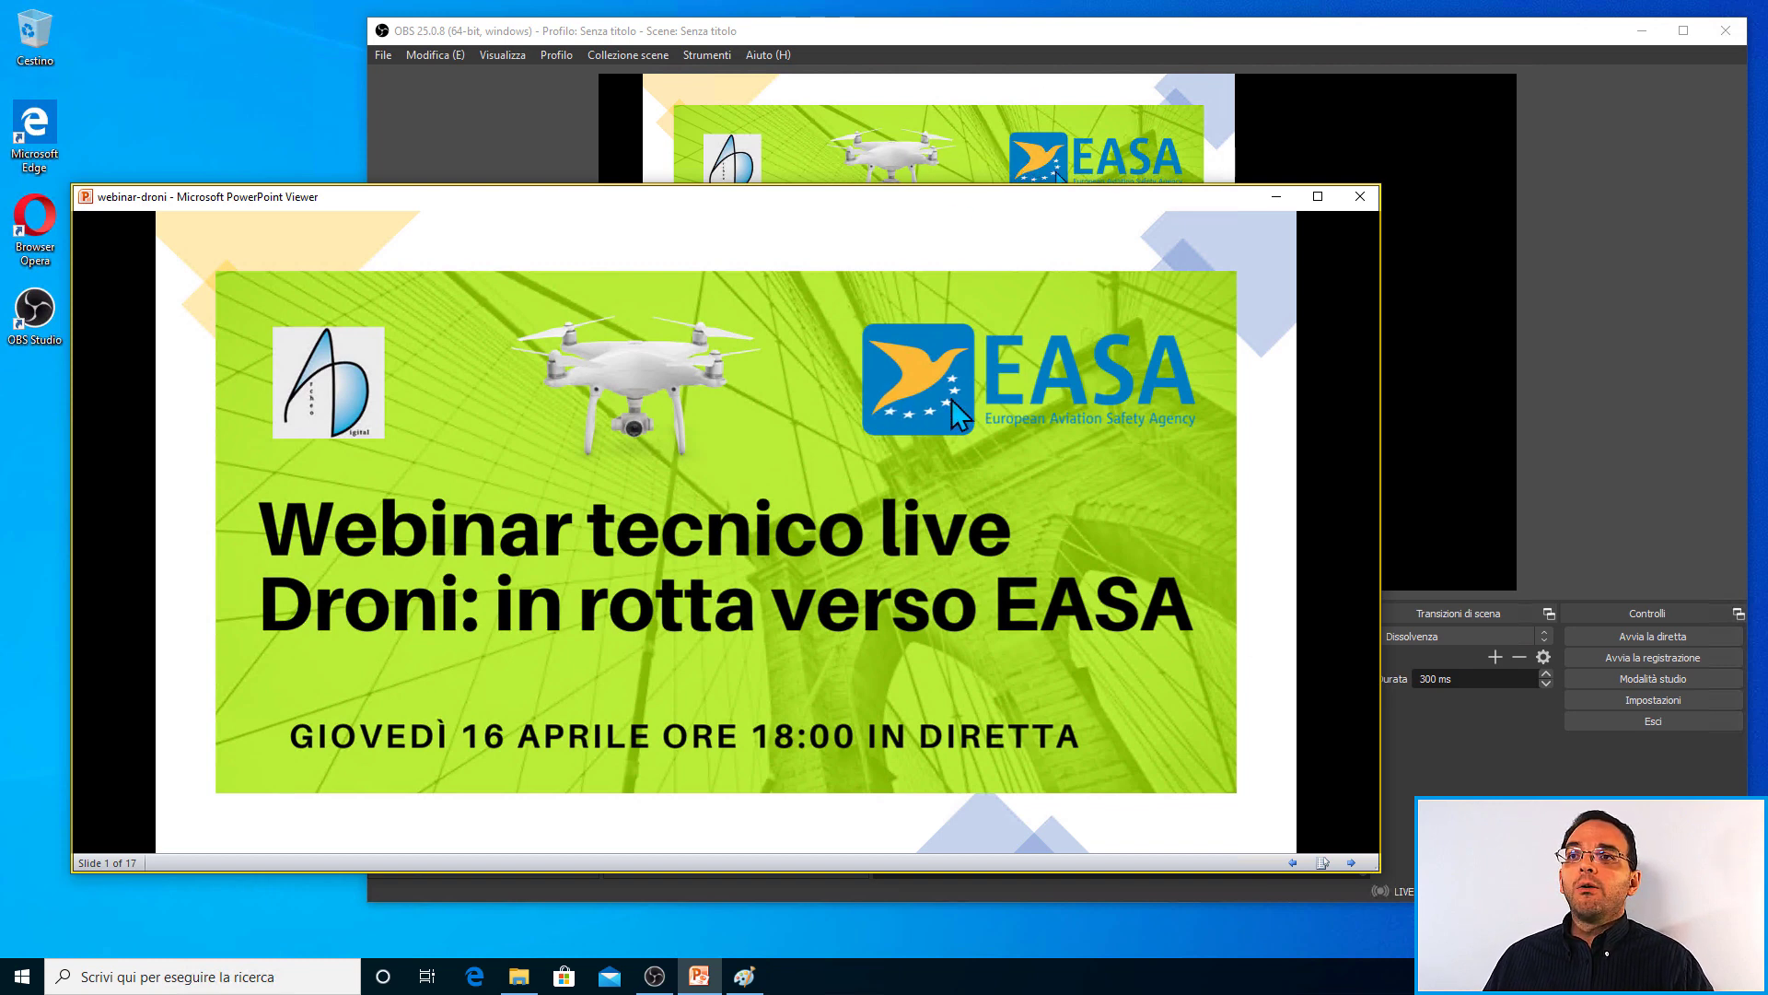
{"action": "left_click", "coordinate": [1284, 199]}
{"action": "key", "text": "Up"}
{"action": "key", "text": "Up"}
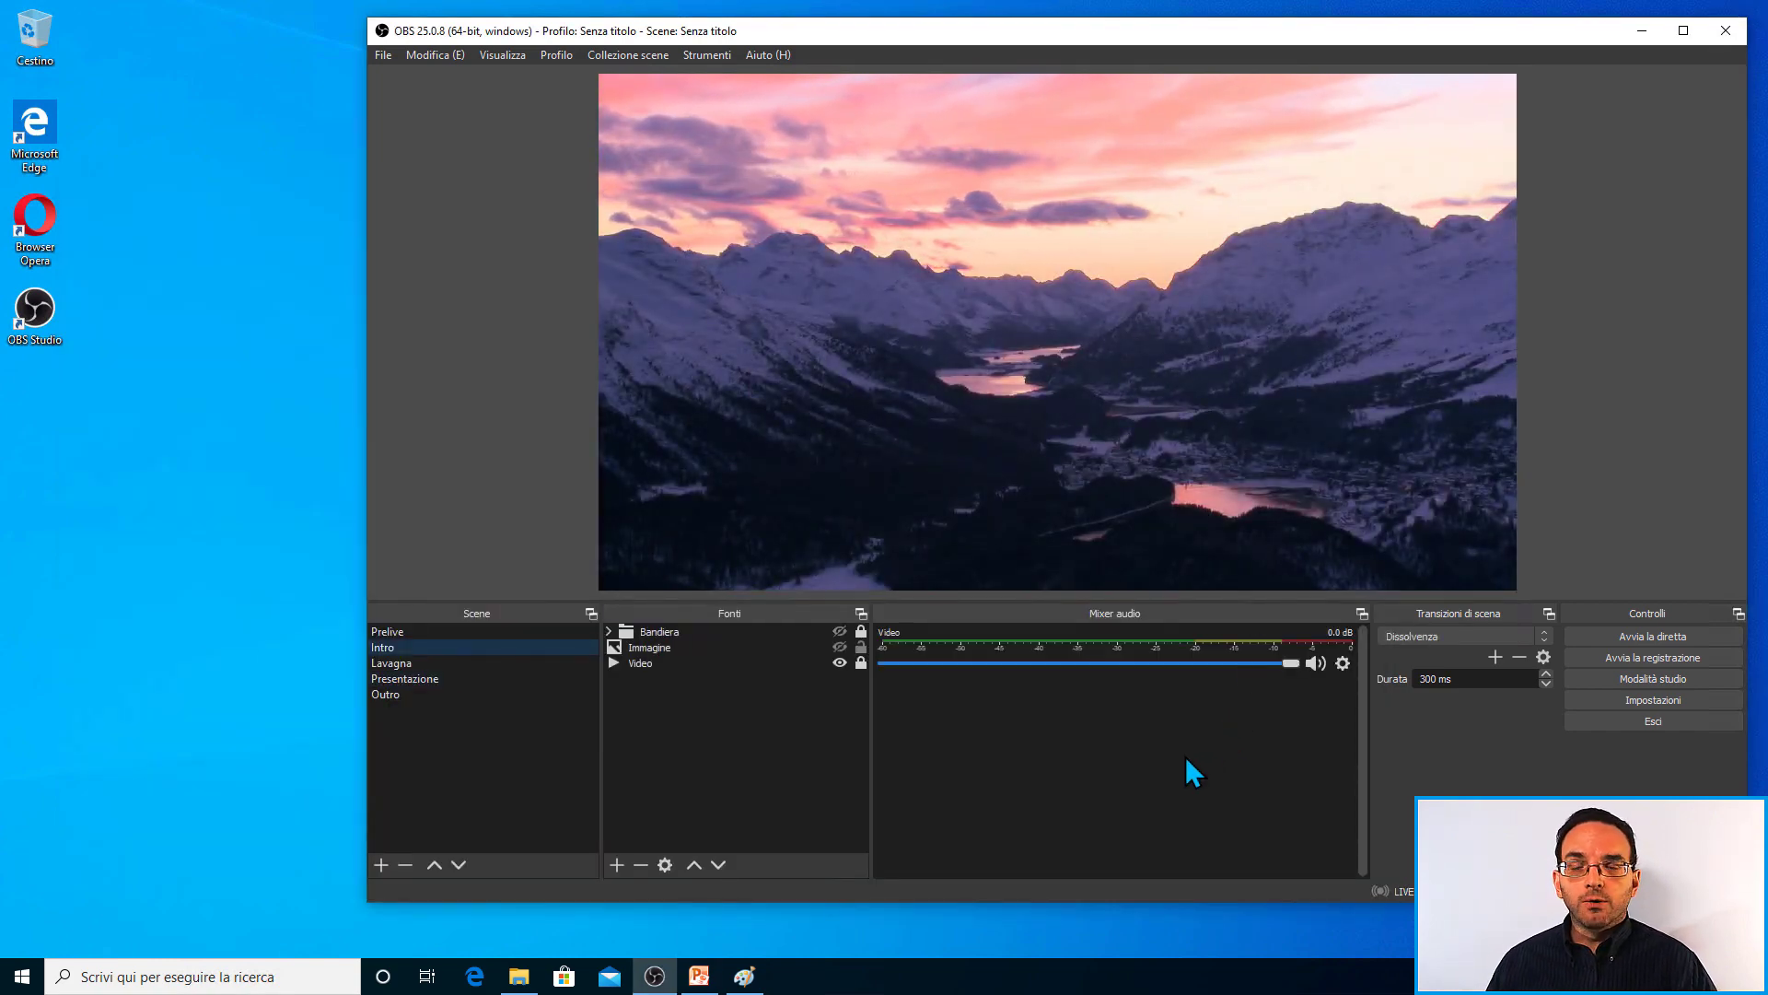
Select the Outro scene, then stop the automatic scene switcher and close its dialog.
{"action": "left_click", "coordinate": [405, 694]}
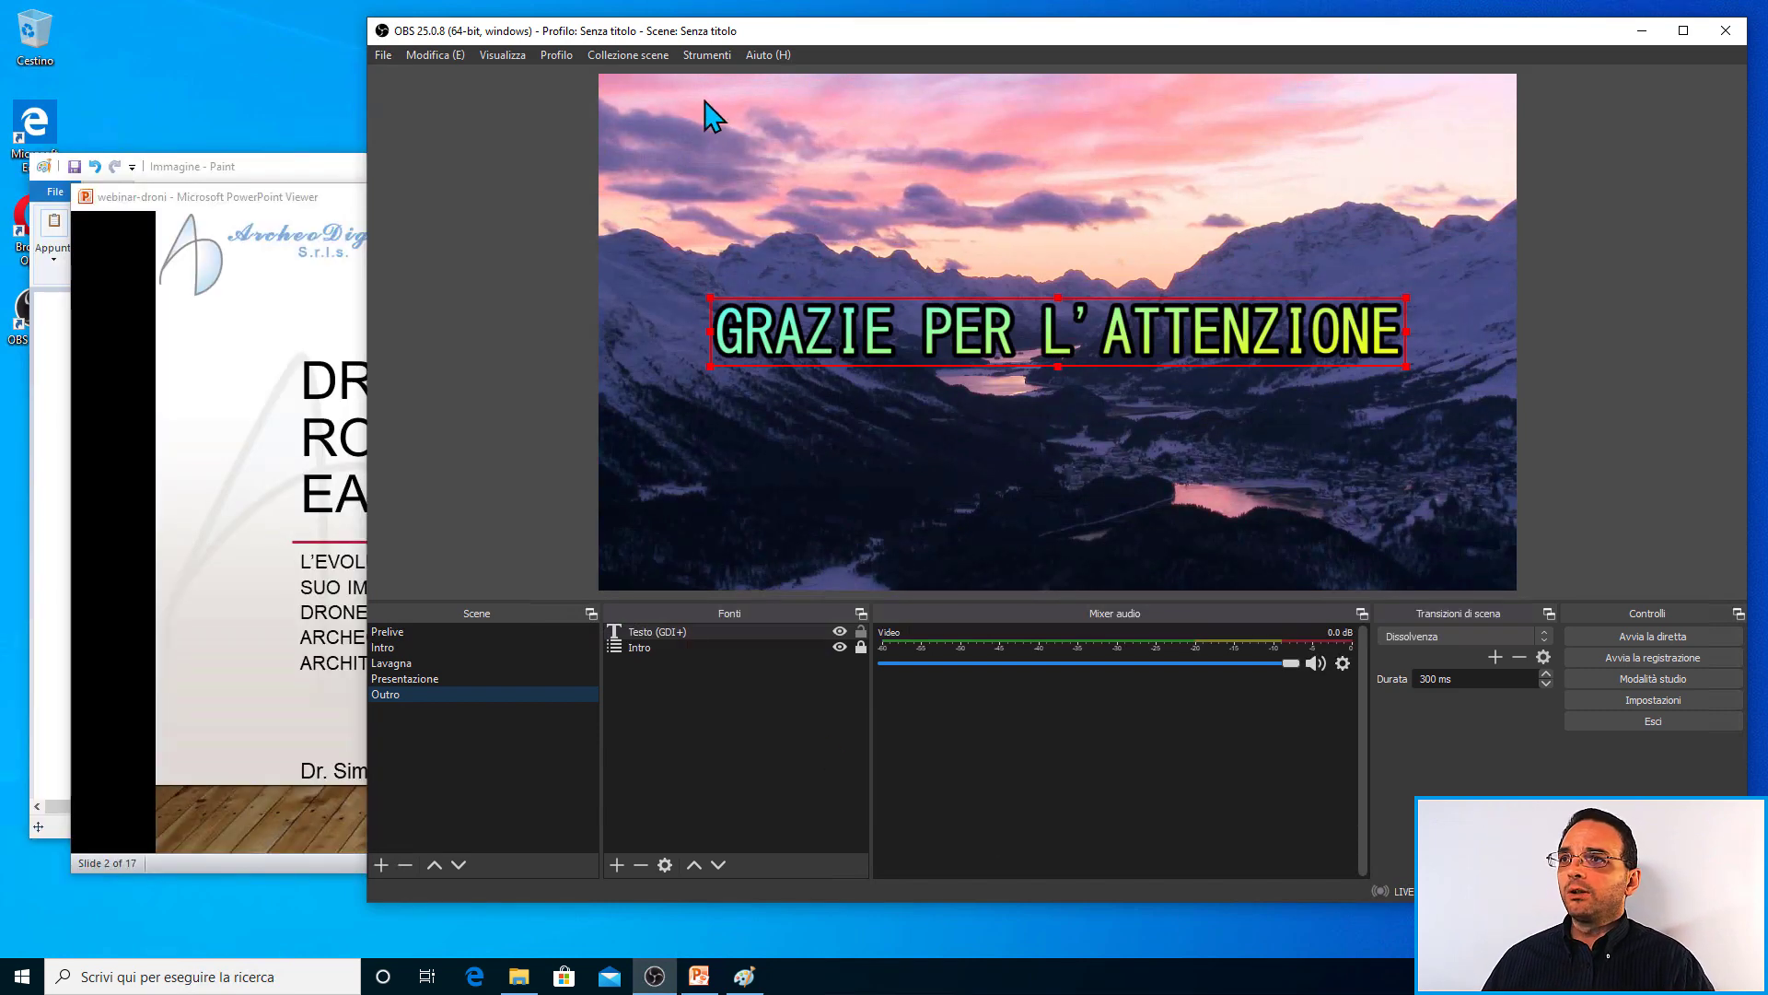
{"action": "left_click", "coordinate": [707, 57]}
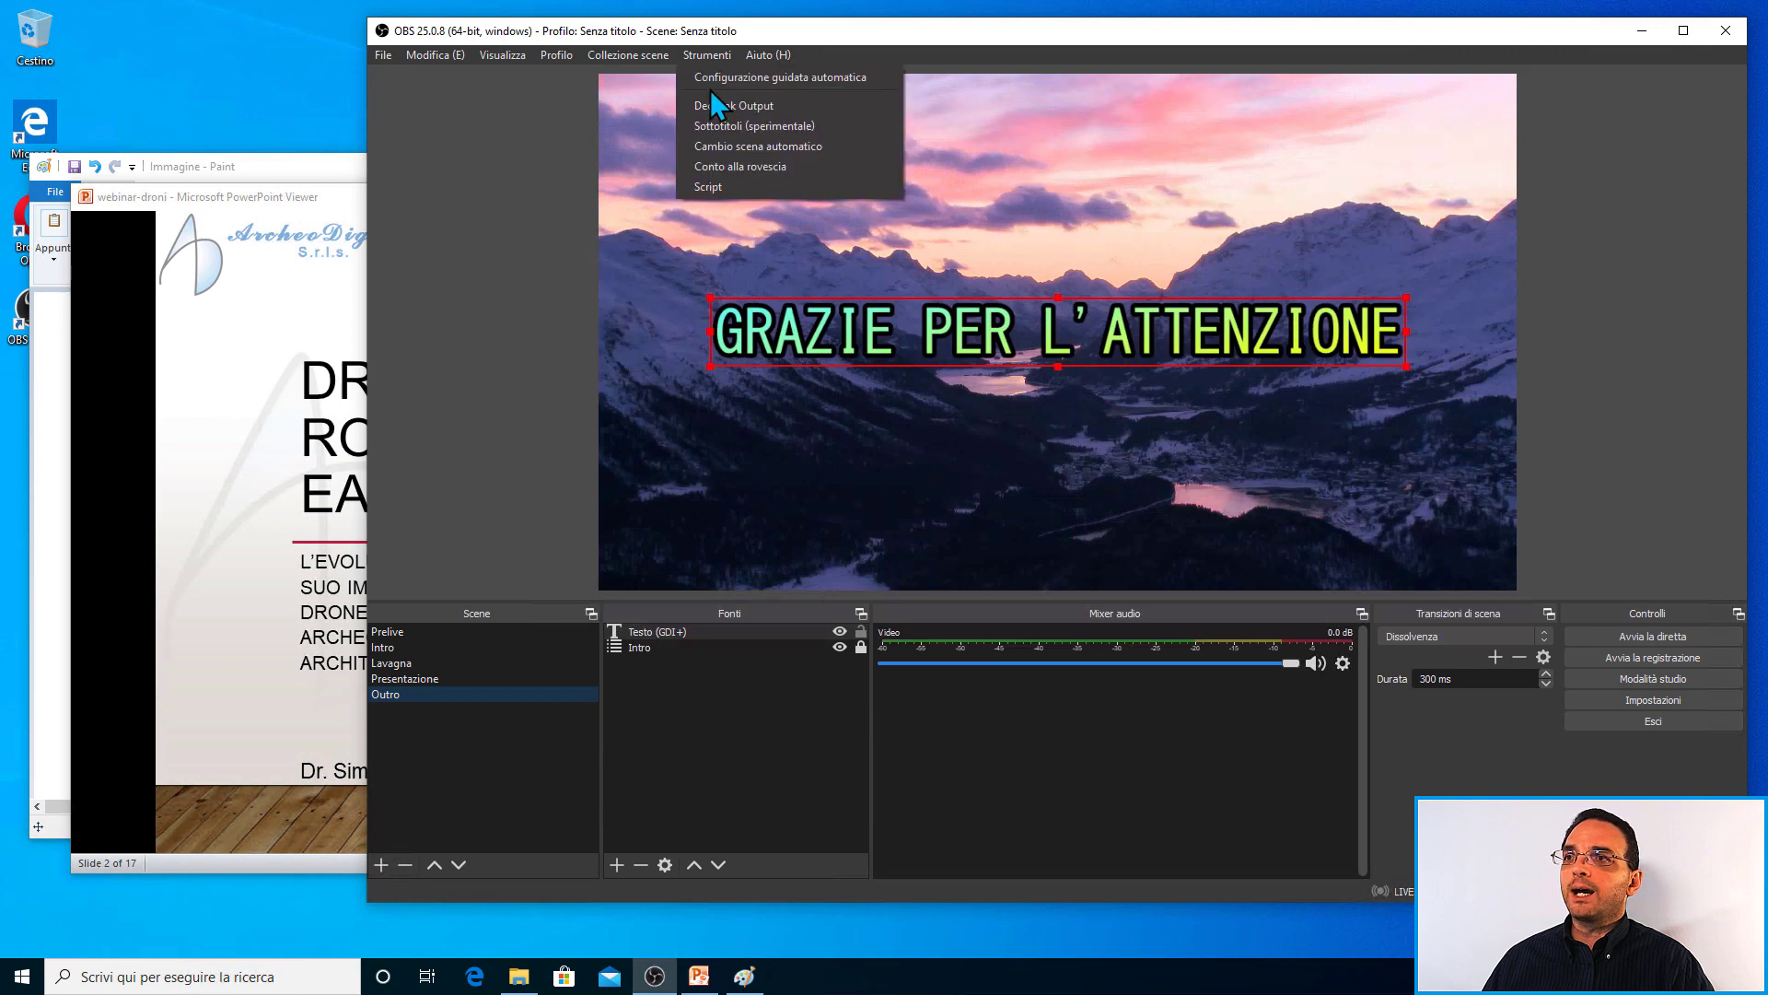
{"action": "left_click", "coordinate": [710, 153]}
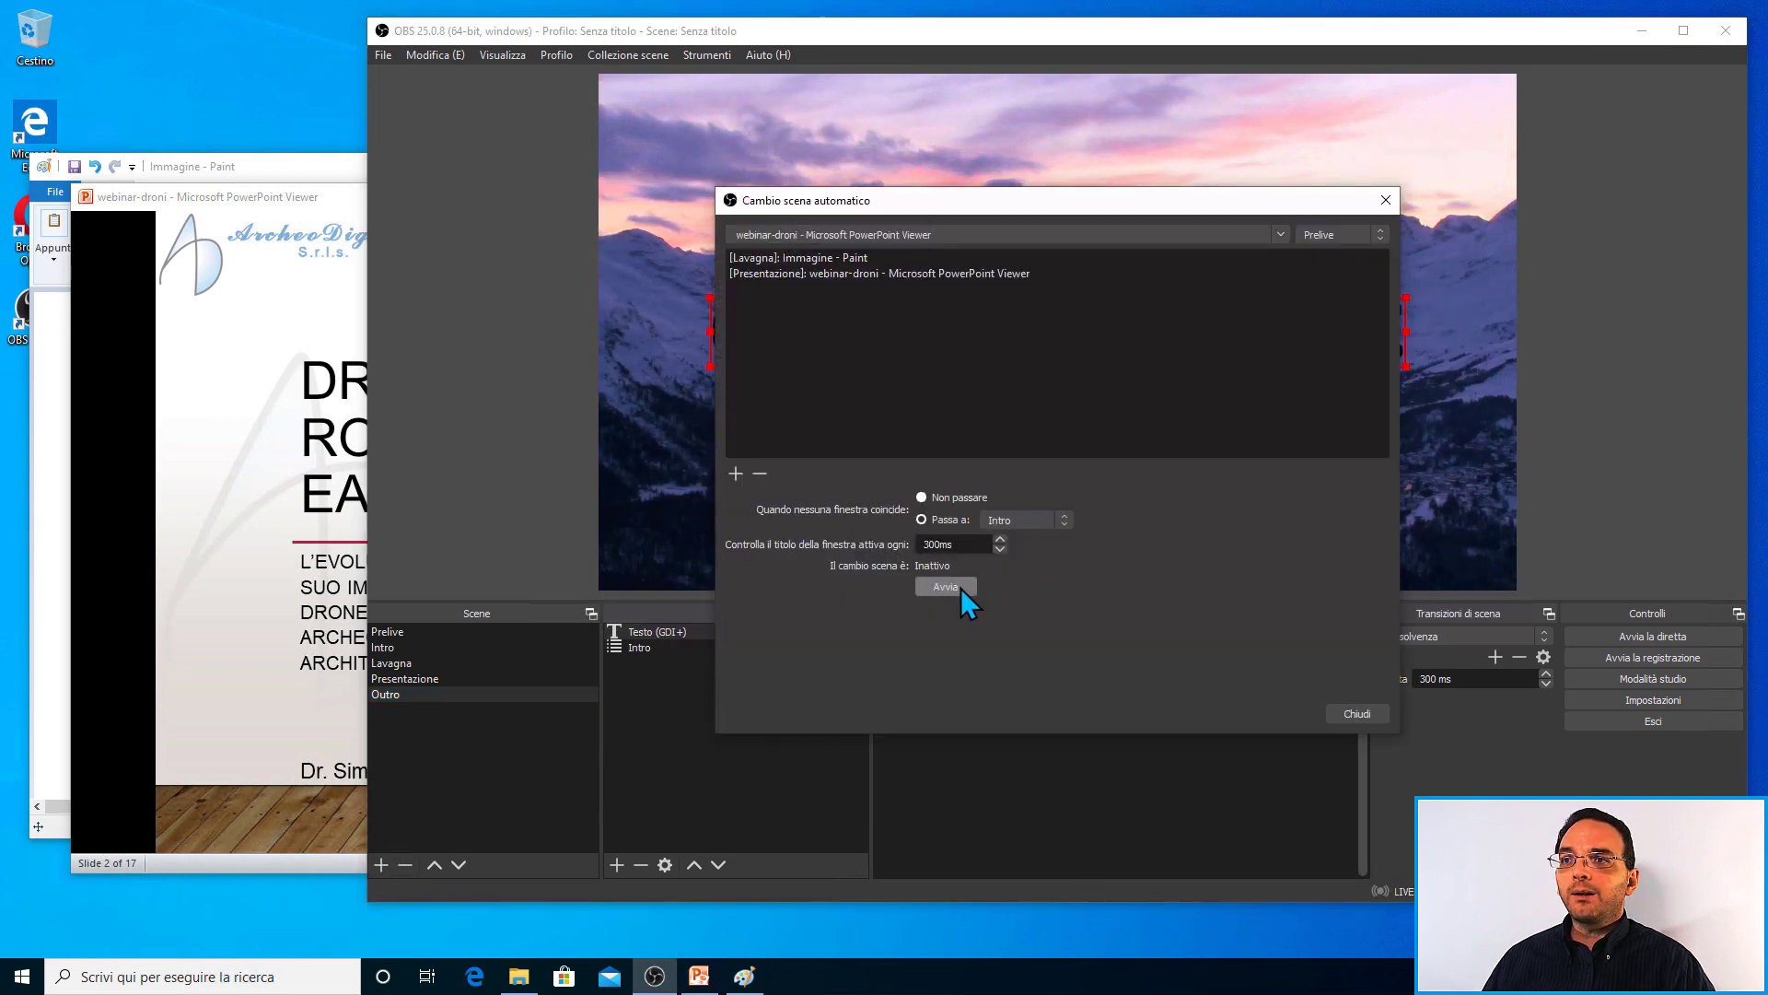
{"action": "left_click", "coordinate": [960, 587]}
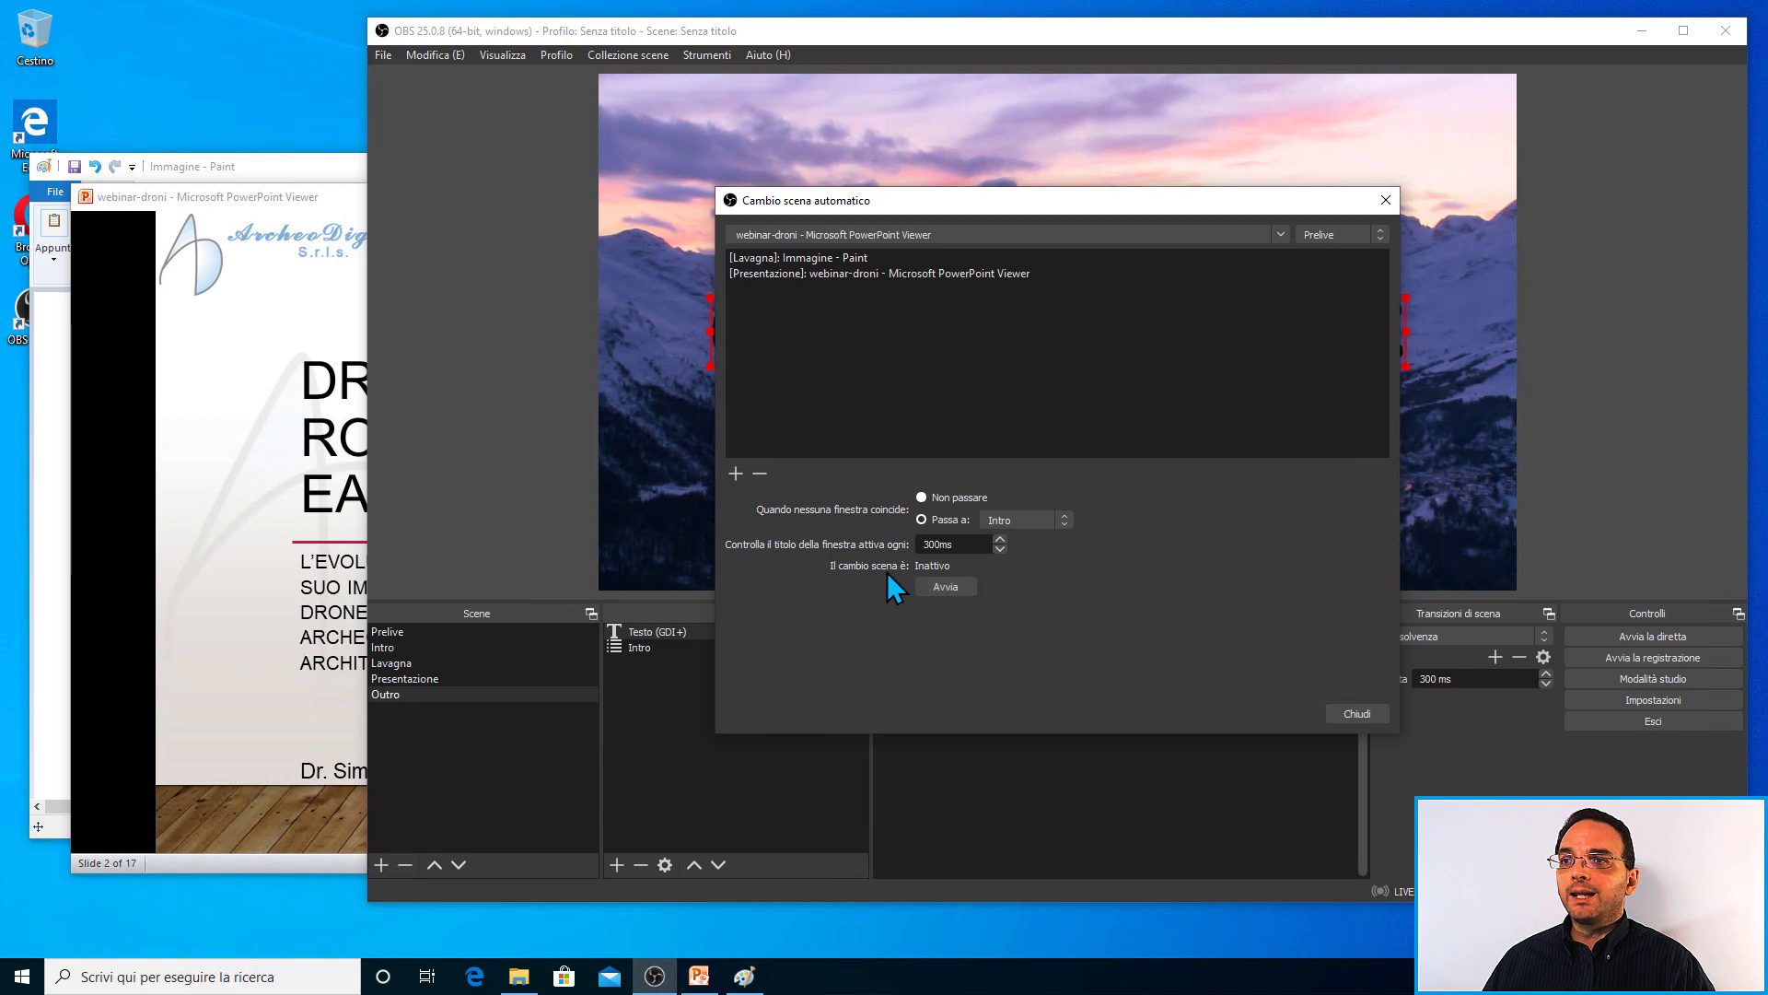
{"action": "left_click", "coordinate": [1352, 715]}
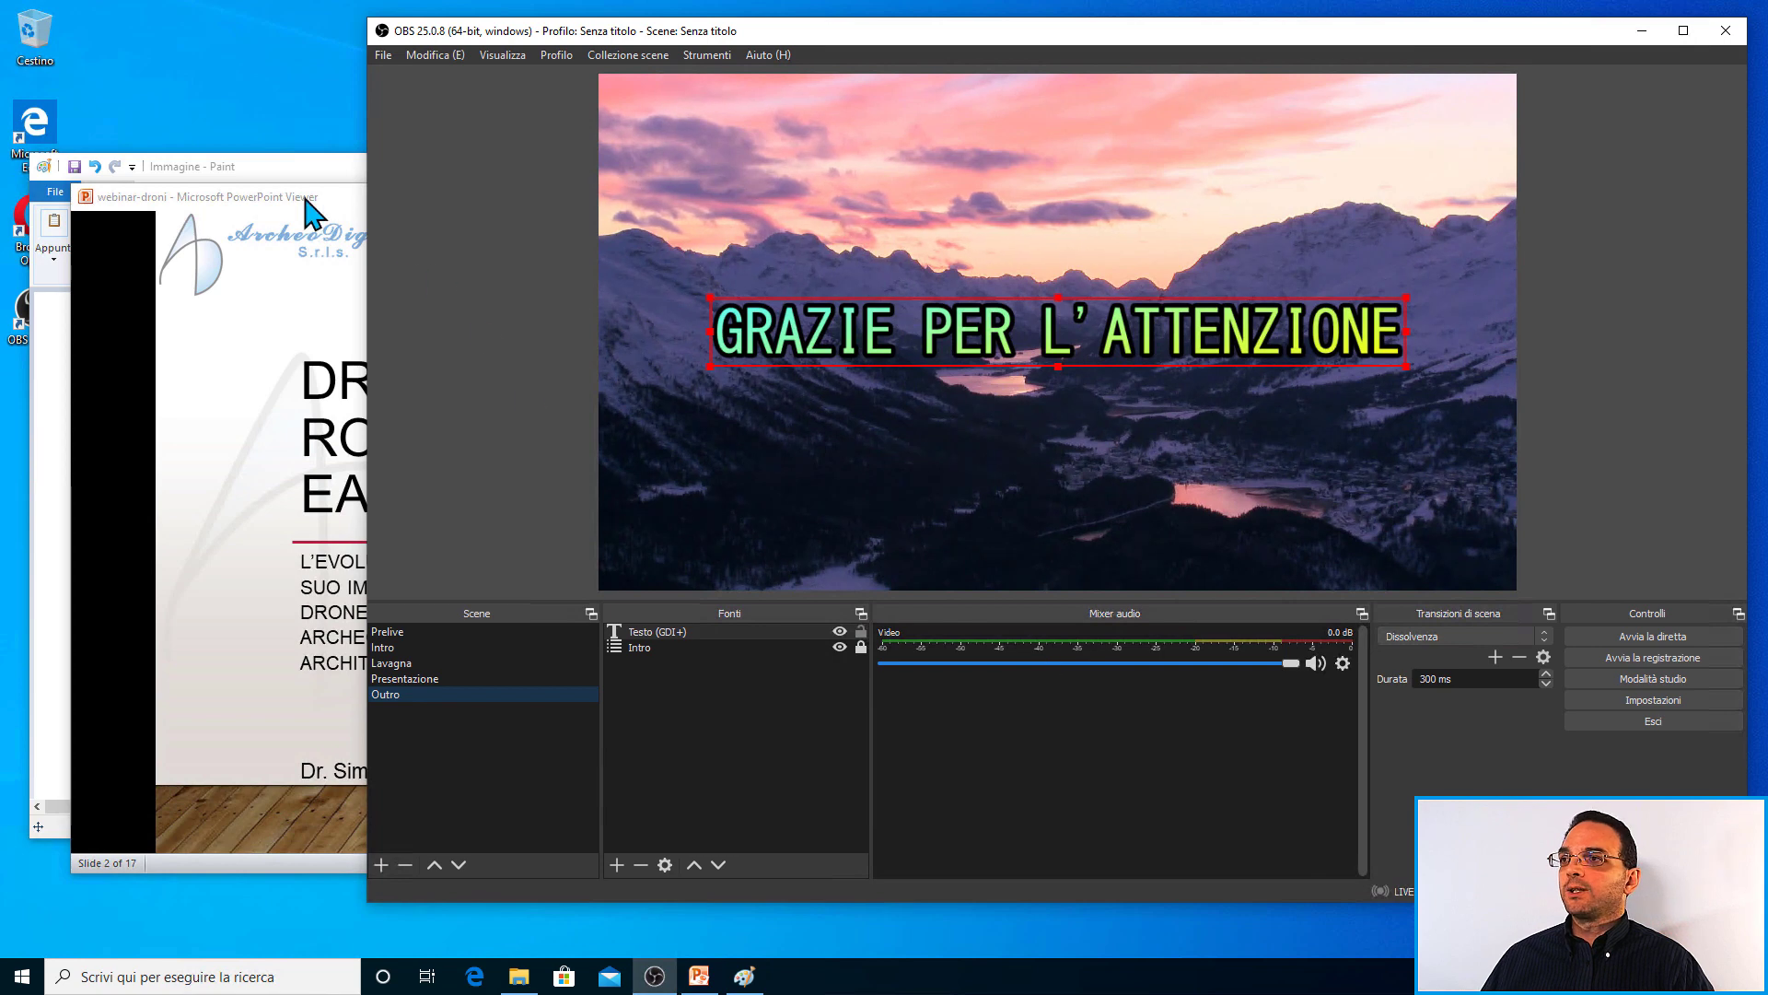
Bring Paint and the PowerPoint Viewer to the front in turn to check the scene with switching stopped, then return to OBS.
{"action": "left_click", "coordinate": [241, 168]}
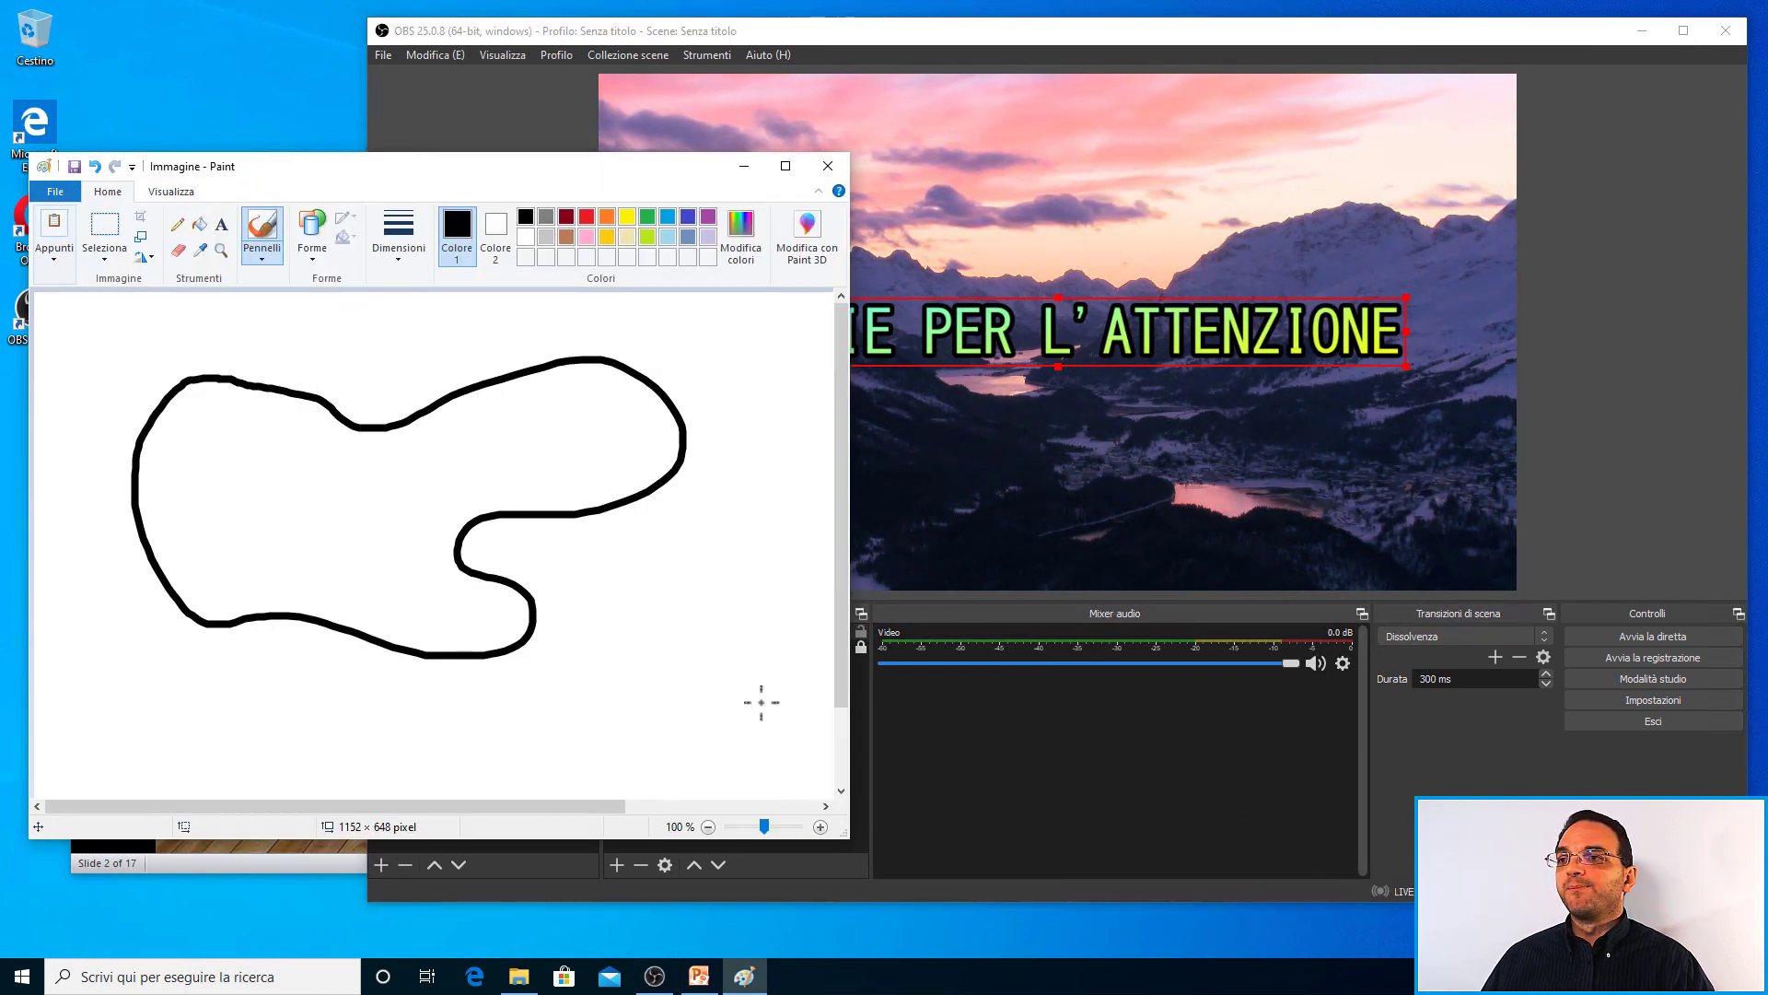
{"action": "left_click", "coordinate": [323, 861]}
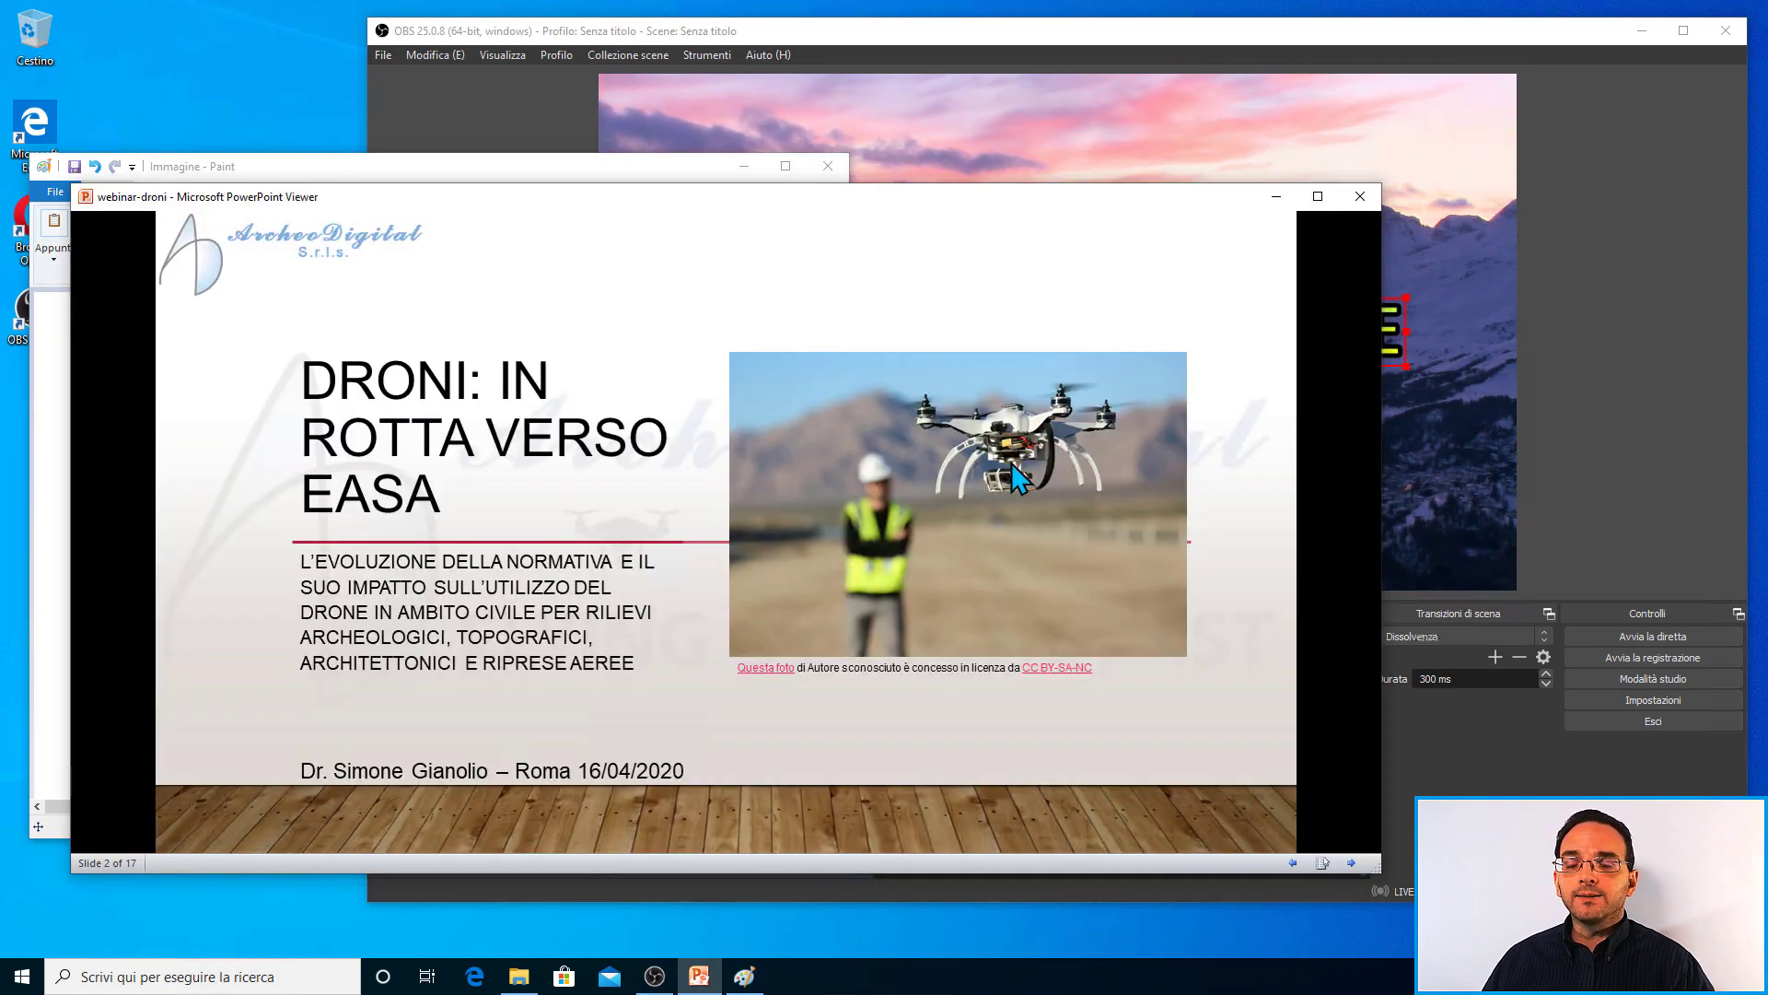
{"action": "left_click", "coordinate": [1607, 492]}
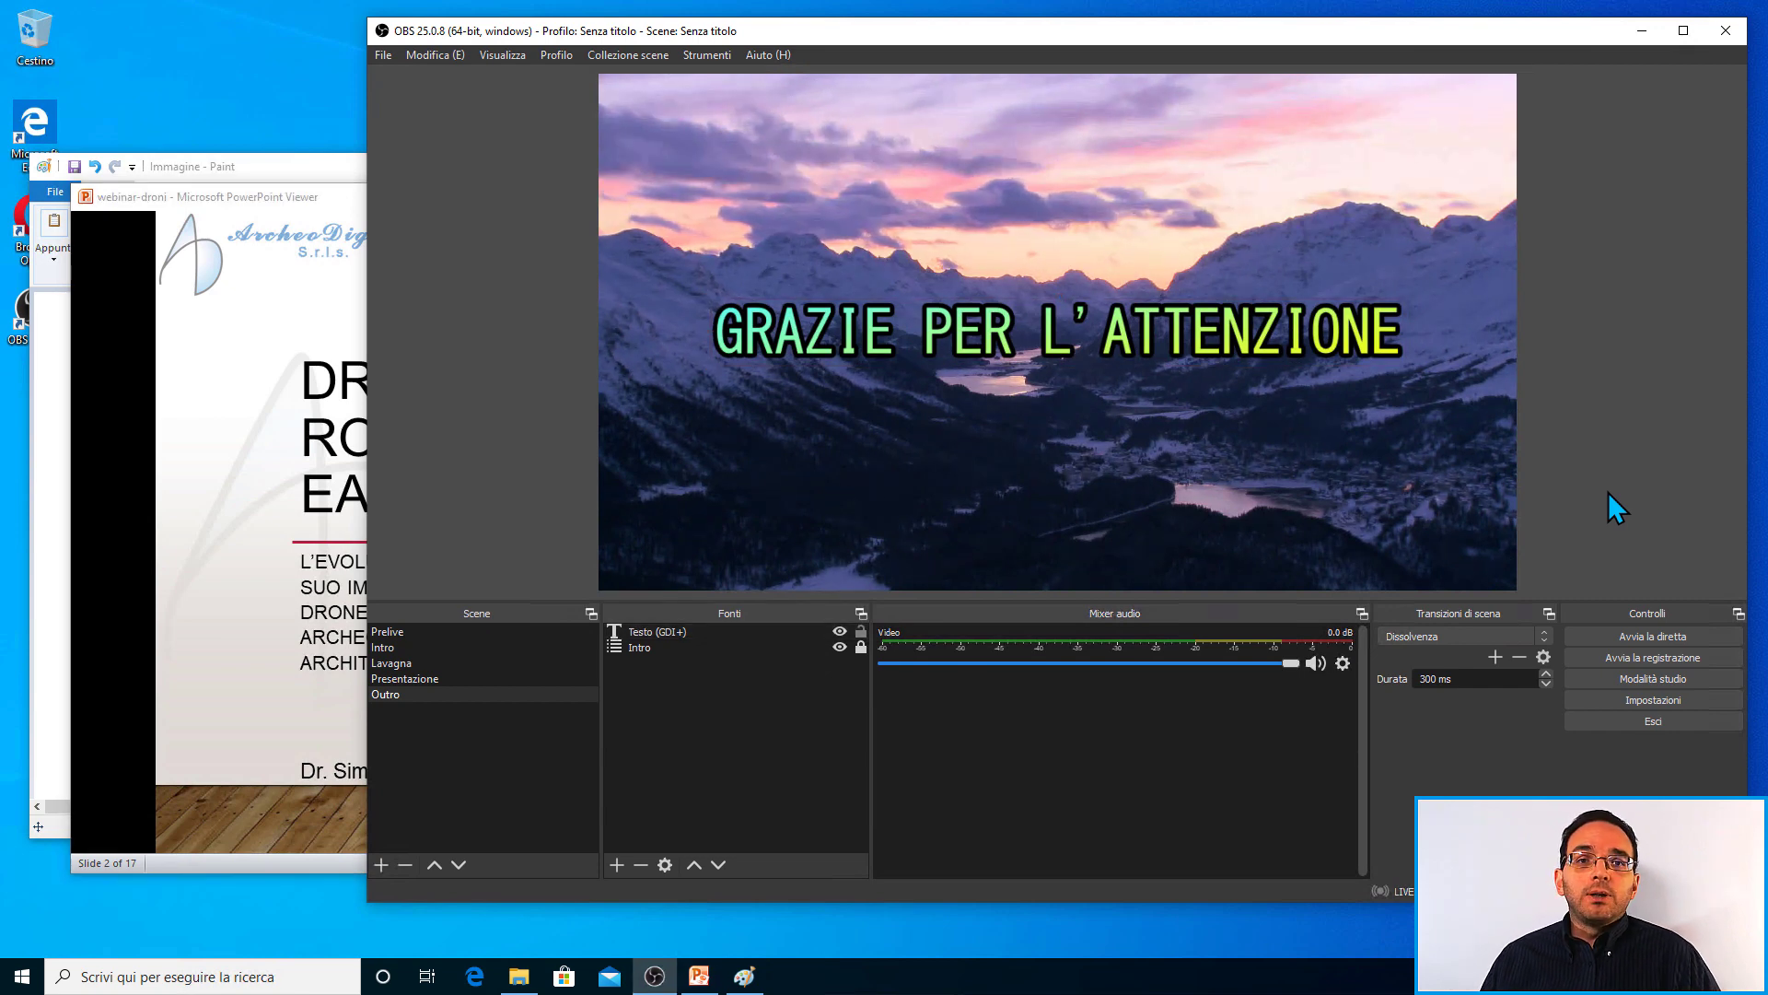